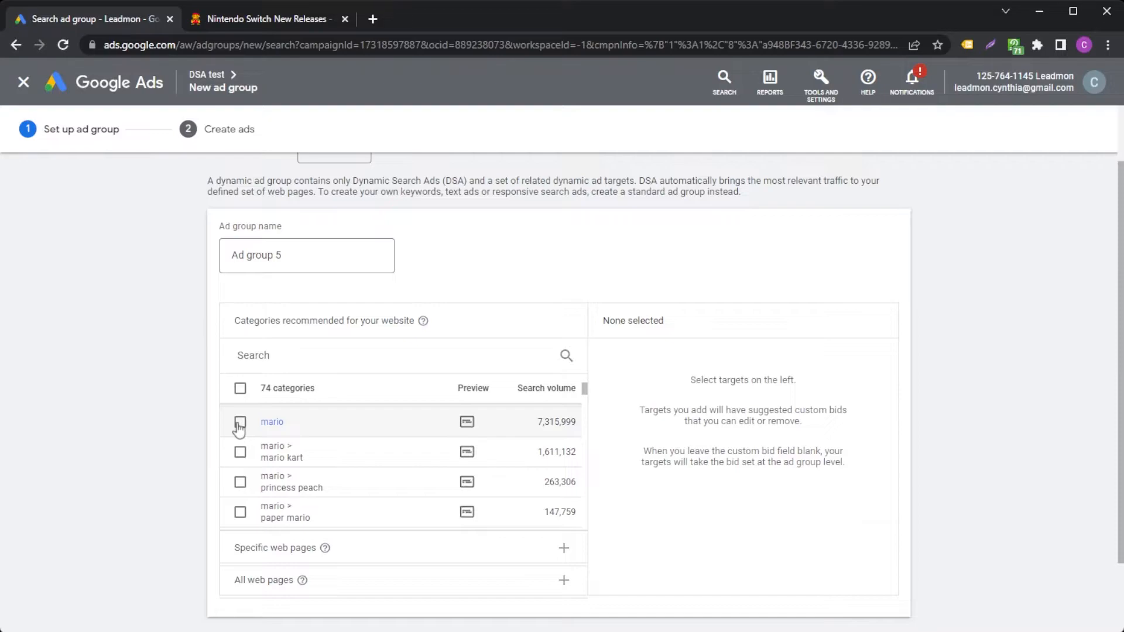
left_click(239, 424)
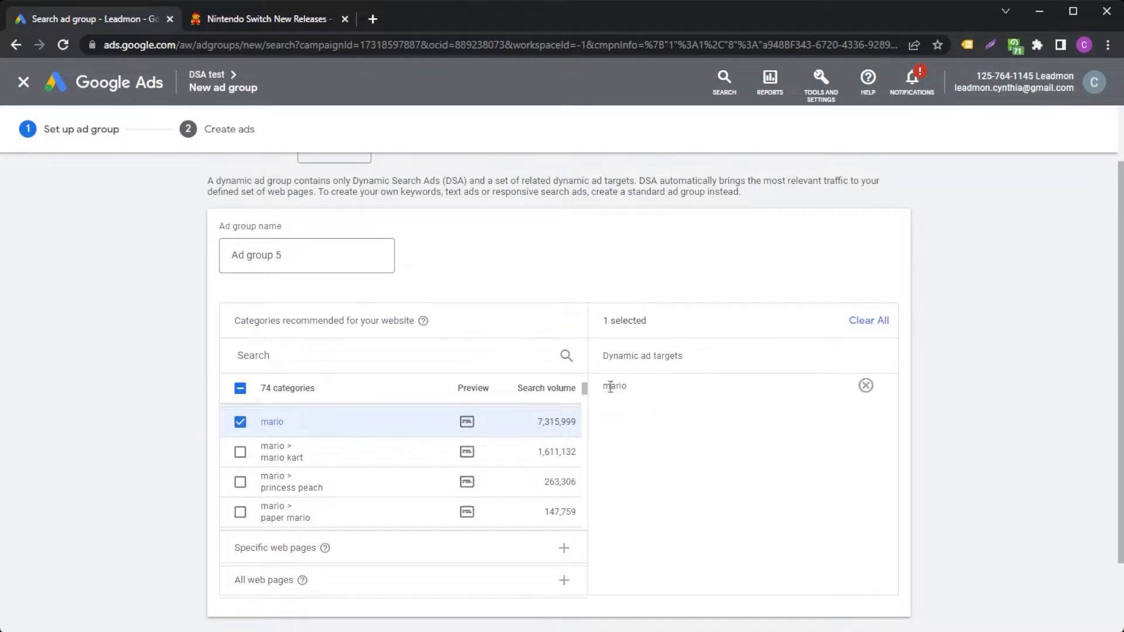
left_click_drag(667, 405, 613, 364)
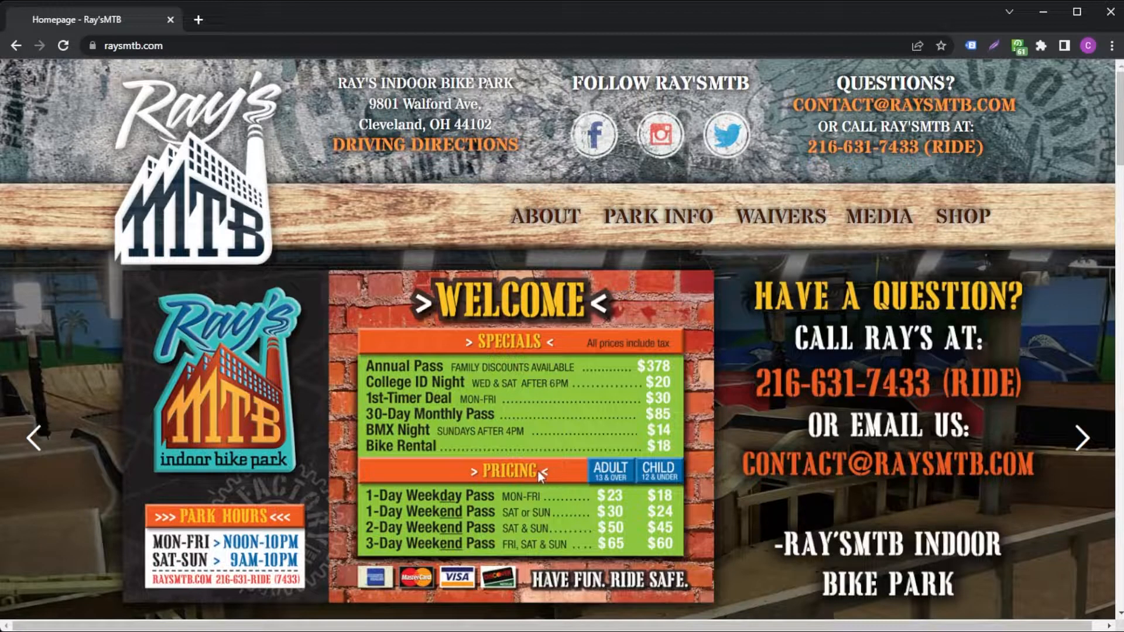
Check the location text on the Ray'sMTB homepage, and open the page's source code with a text search
left_click_drag(358, 124, 492, 125)
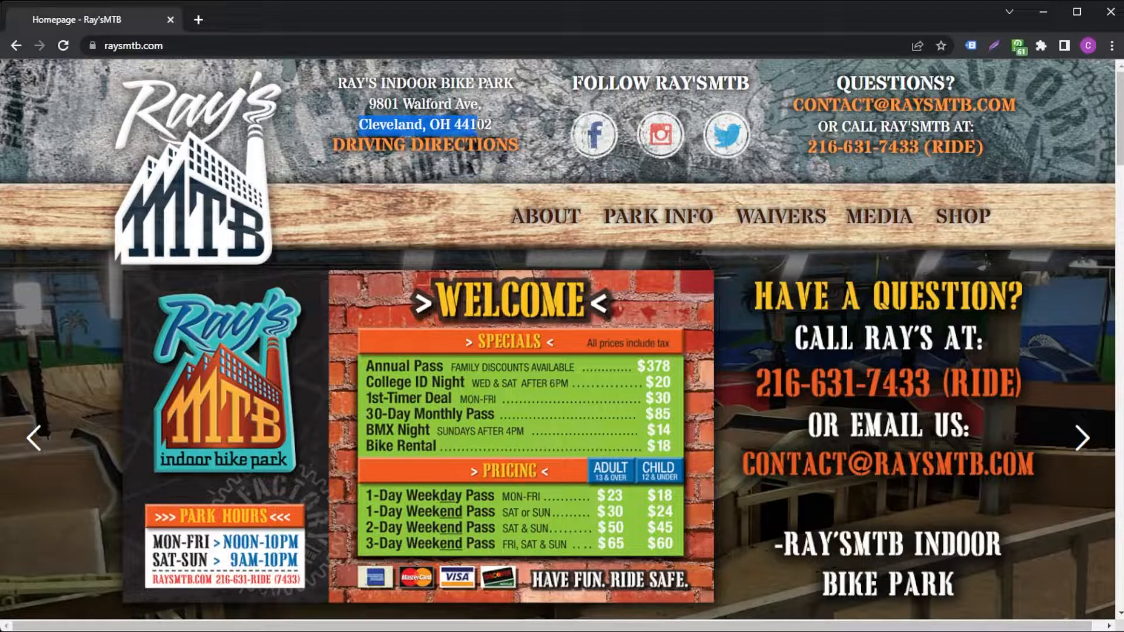
left_click(478, 124)
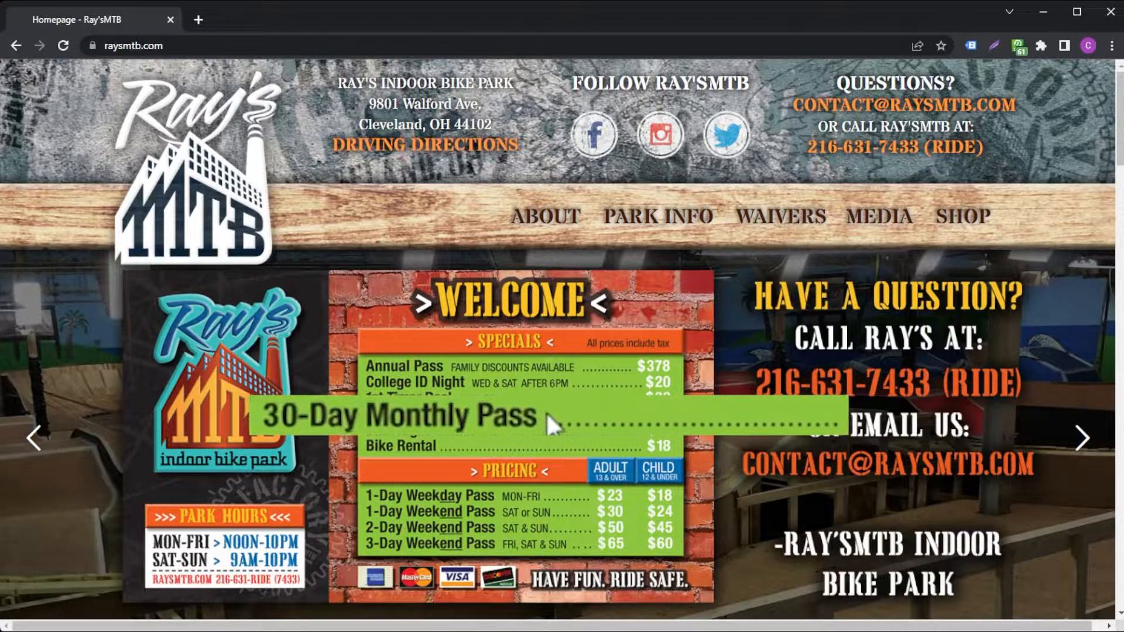
key("ctrl+u")
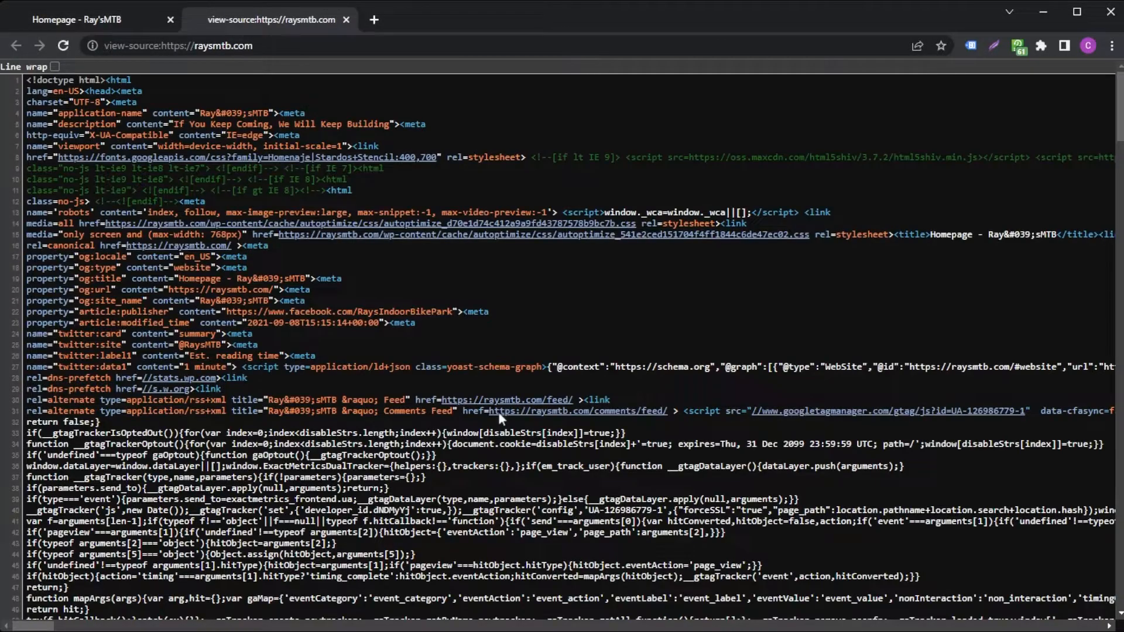
key("ctrl+f")
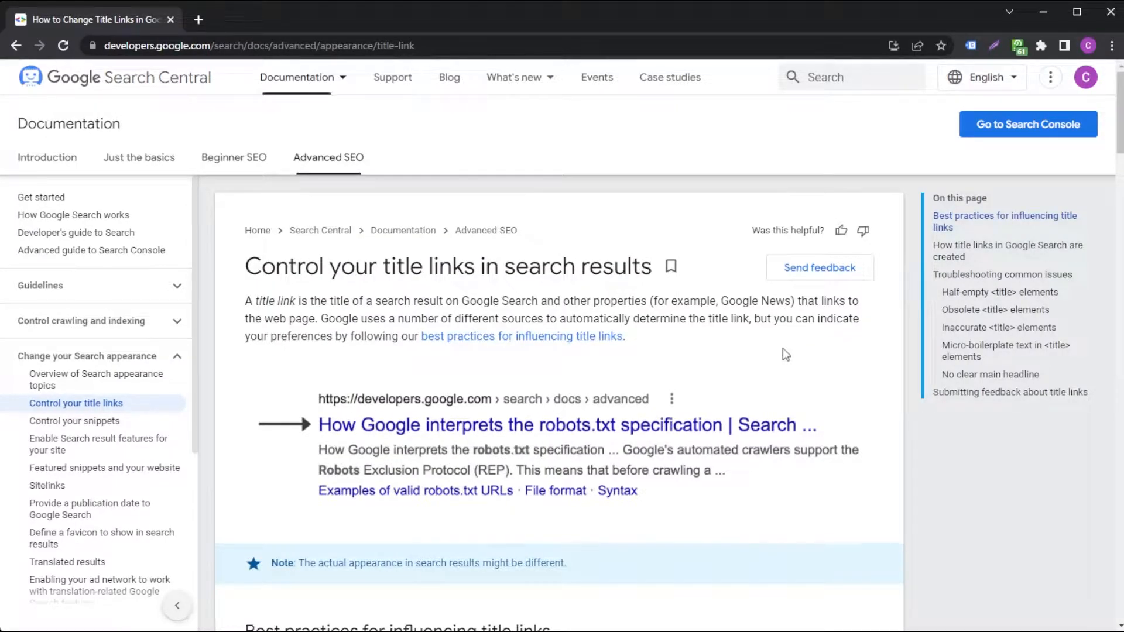
Read the best practices for influencing title links in the Google Search Central documentation
scroll(785, 354, "down", 2)
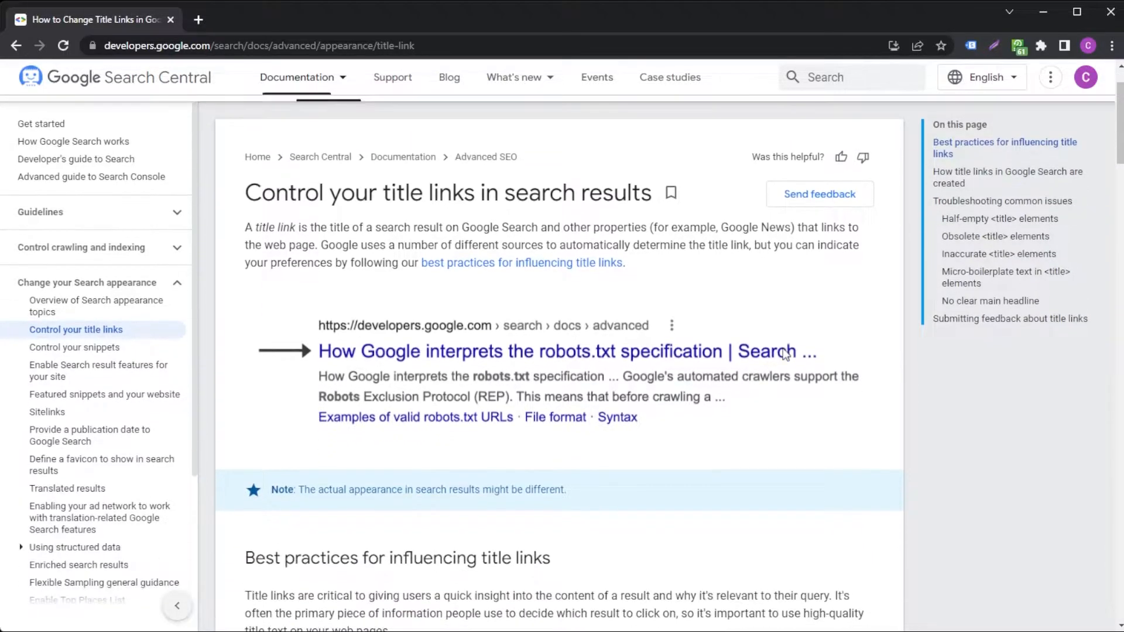
scroll(785, 354, "down", 4)
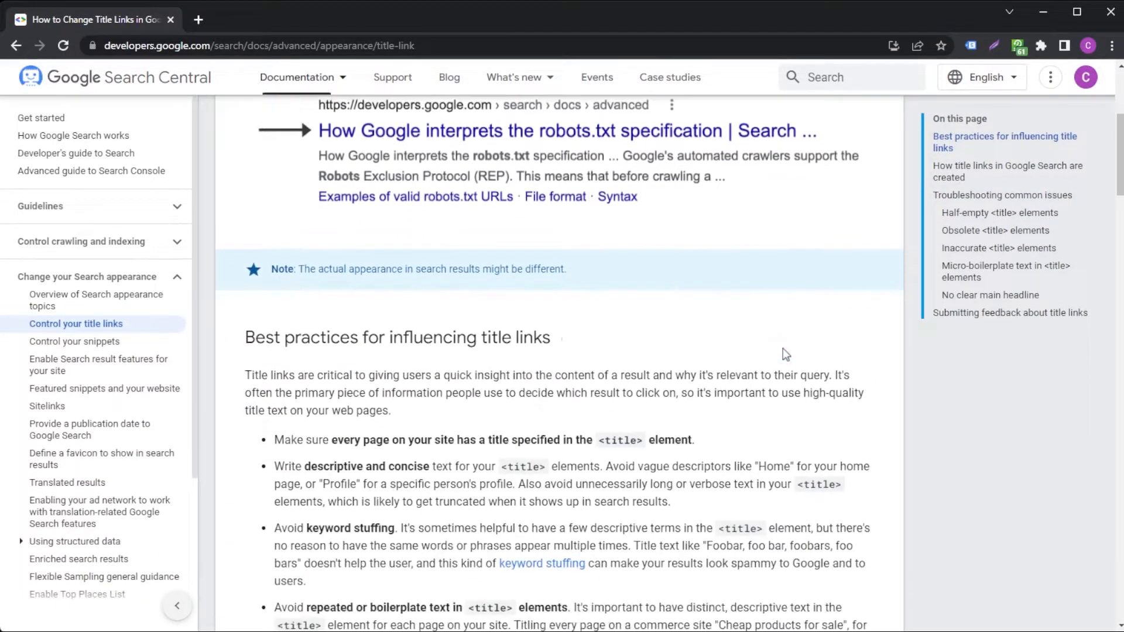
scroll(785, 354, "down", 6)
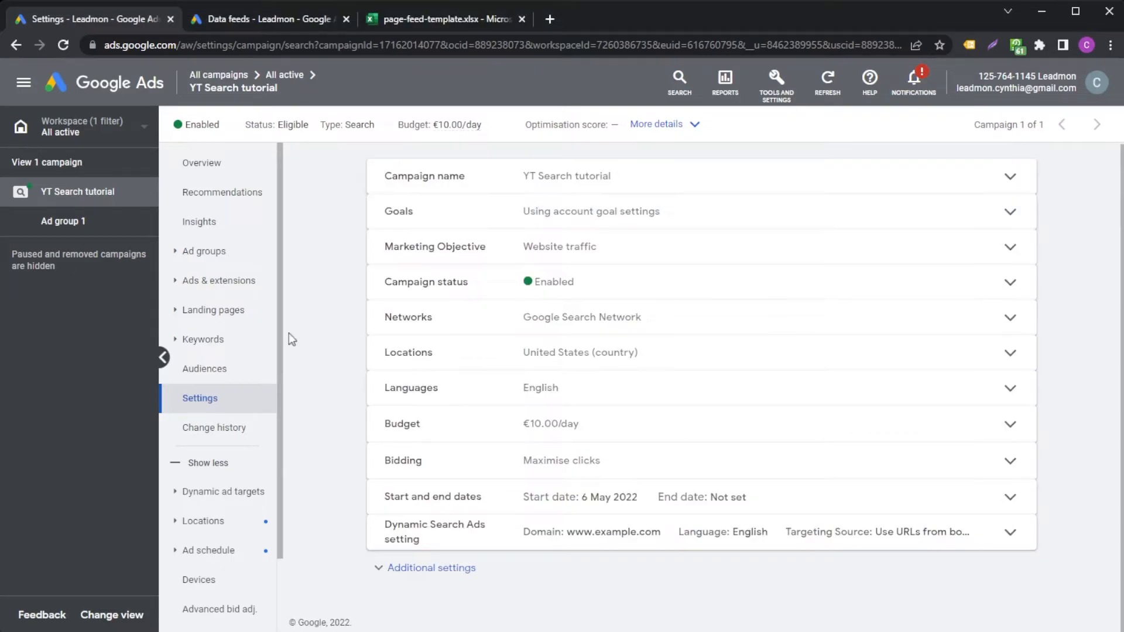
Create a new ad group in the YT Search tutorial campaign and change its type to Dynamic
left_click(211, 250)
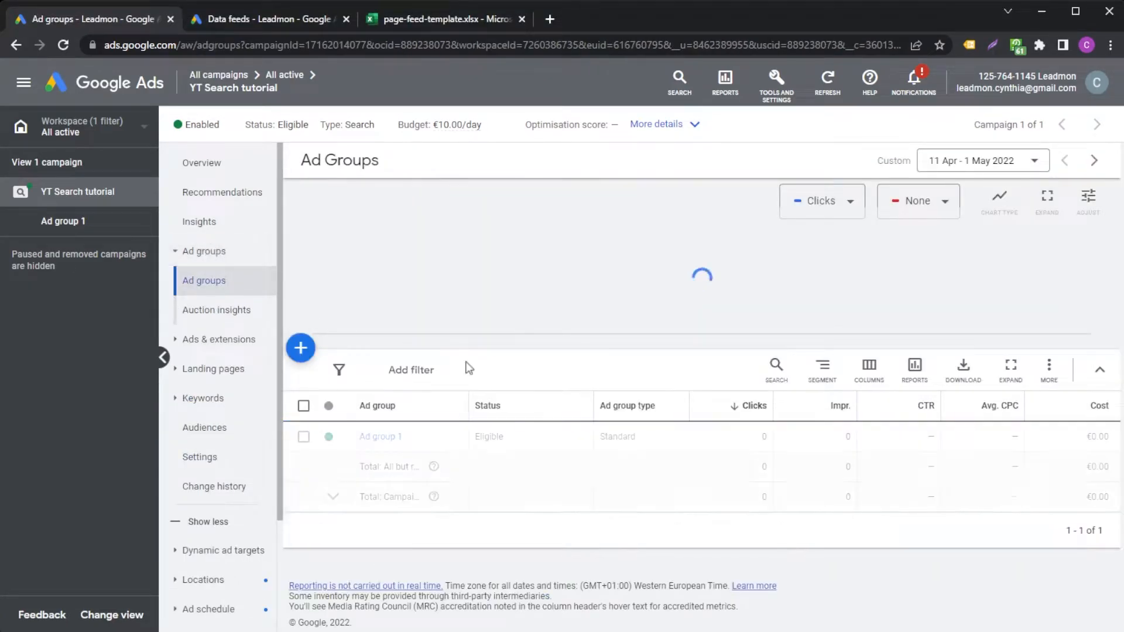
left_click(299, 351)
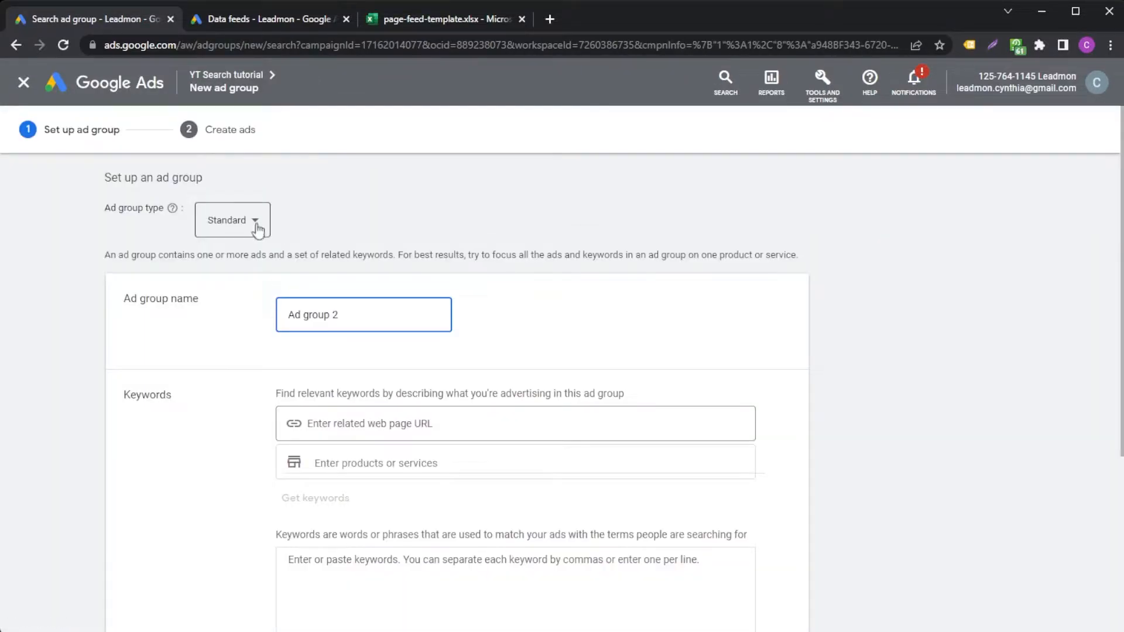
left_click(258, 228)
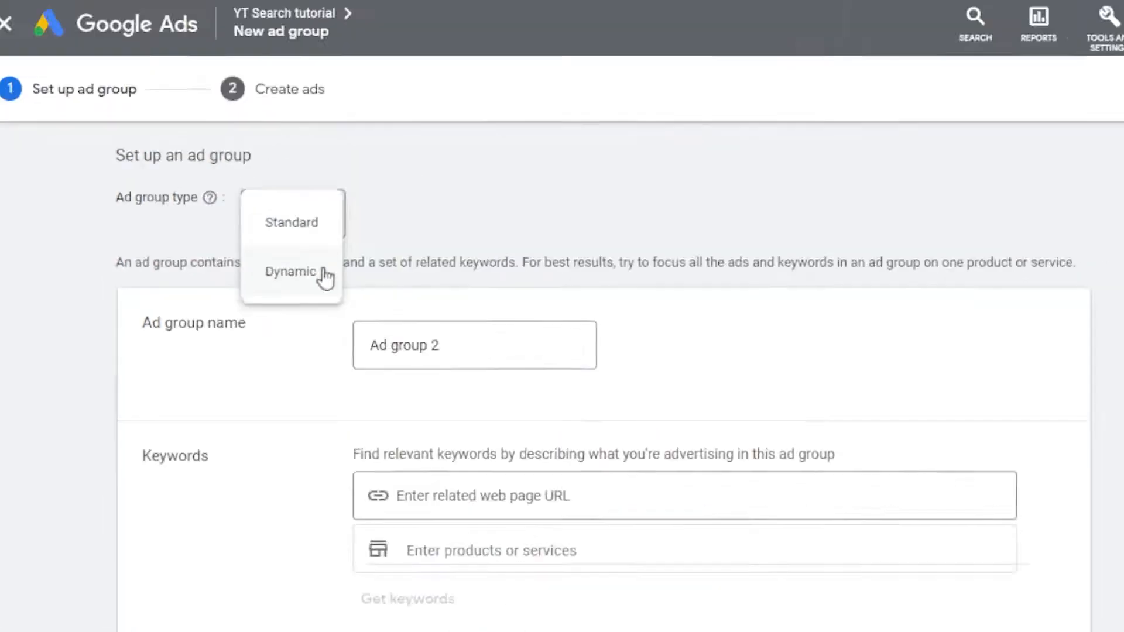
left_click(600, 310)
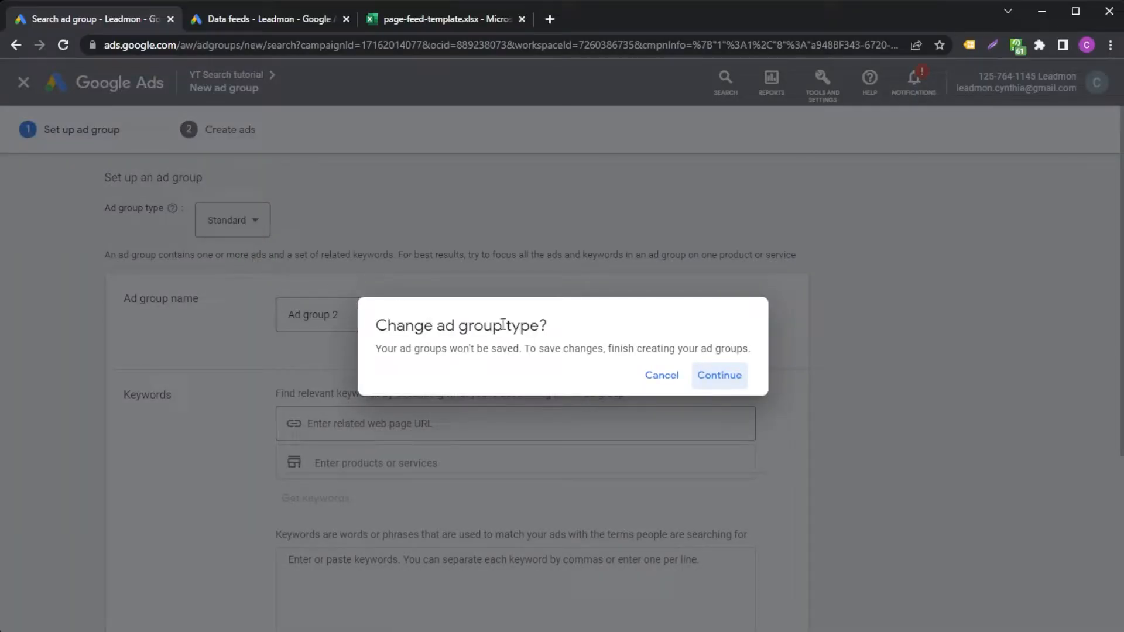
left_click(713, 377)
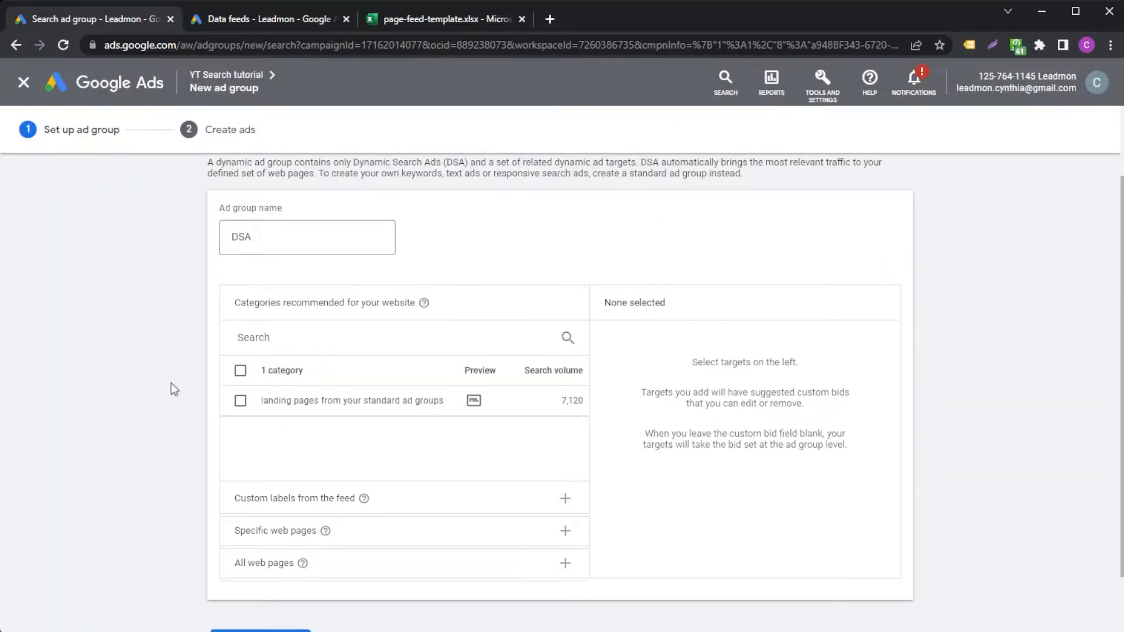
Review the targeting options of the DSA ad group, focusing on the categories recommended for the website
scroll(171, 382, "down", 2)
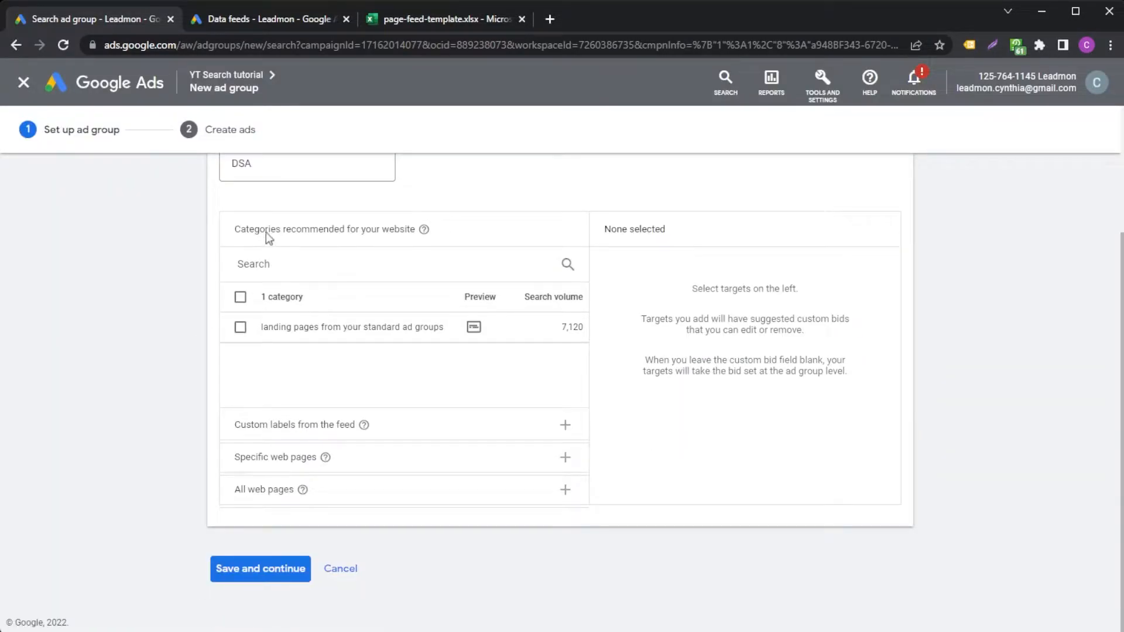
left_click_drag(232, 230, 389, 233)
left_click(374, 235)
left_click_drag(229, 236, 286, 234)
left_click(326, 264)
left_click(188, 331)
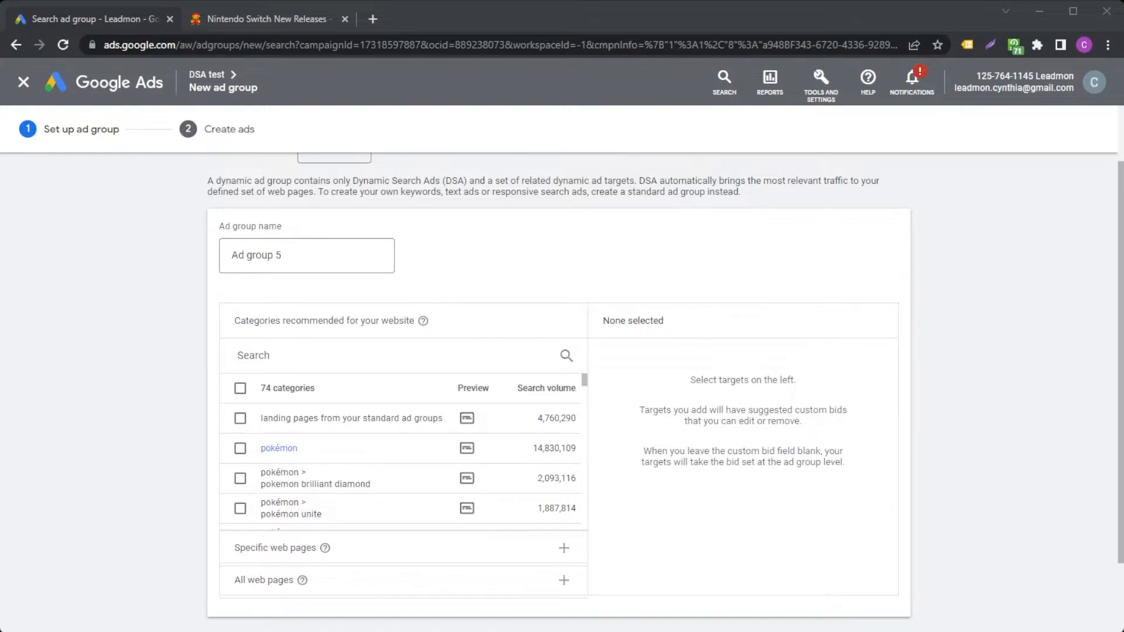
Browse the recommended website categories and their search volumes in Ad group 5 of the DSA test campaign
scroll(351, 463, "down", 3)
scroll(351, 462, "up", 5)
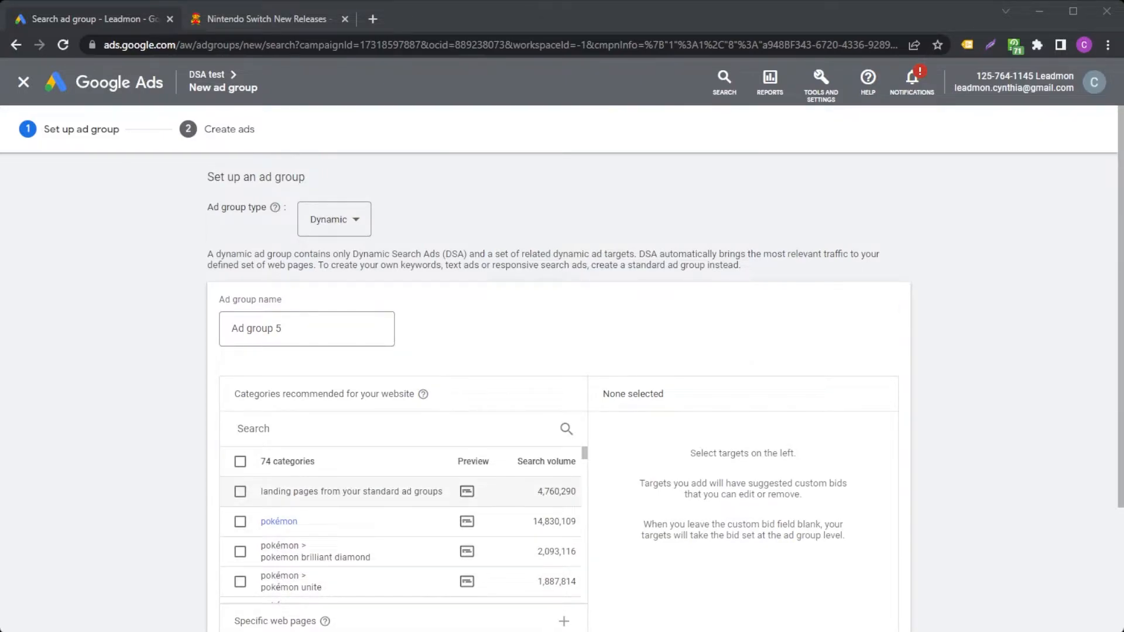
scroll(351, 463, "down", 1)
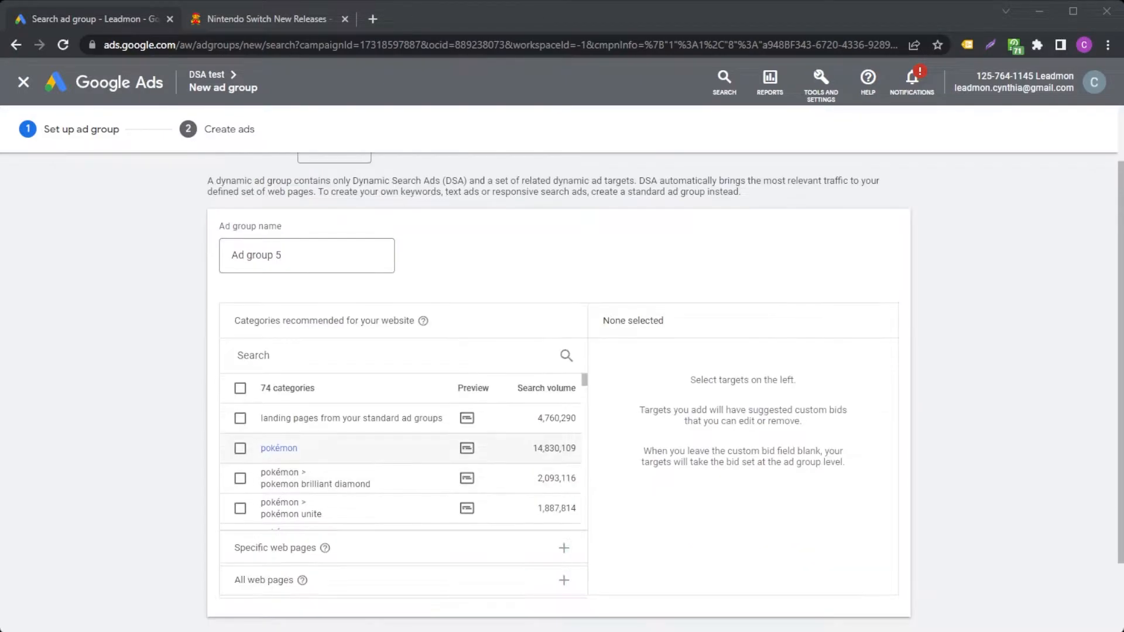
scroll(351, 462, "down", 3)
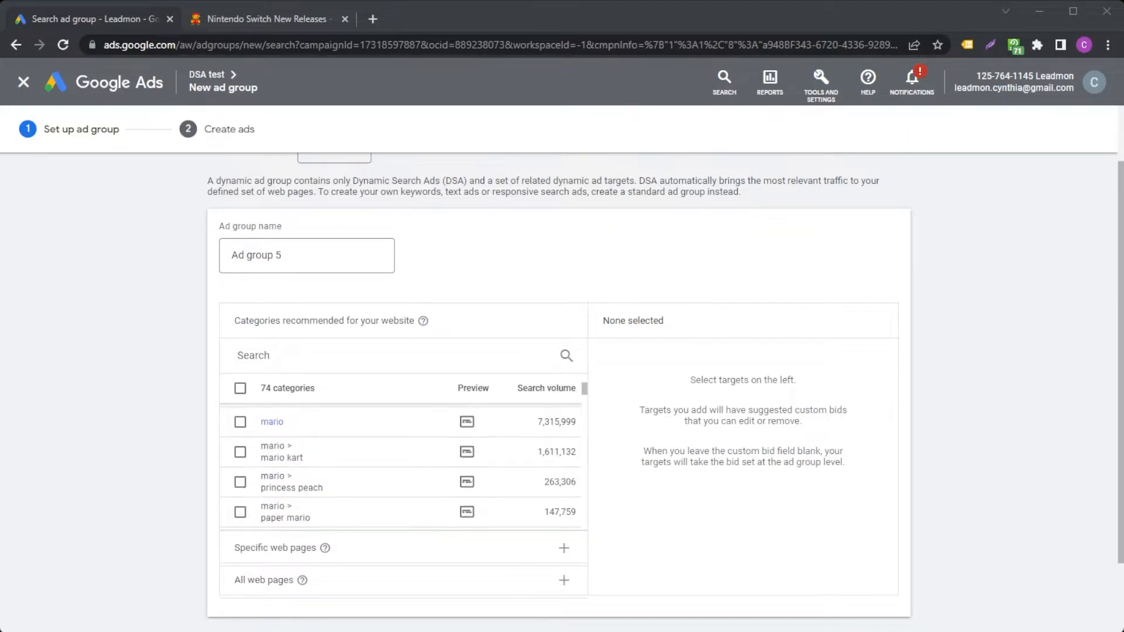
scroll(404, 469, "down", 1)
scroll(404, 468, "down", 1)
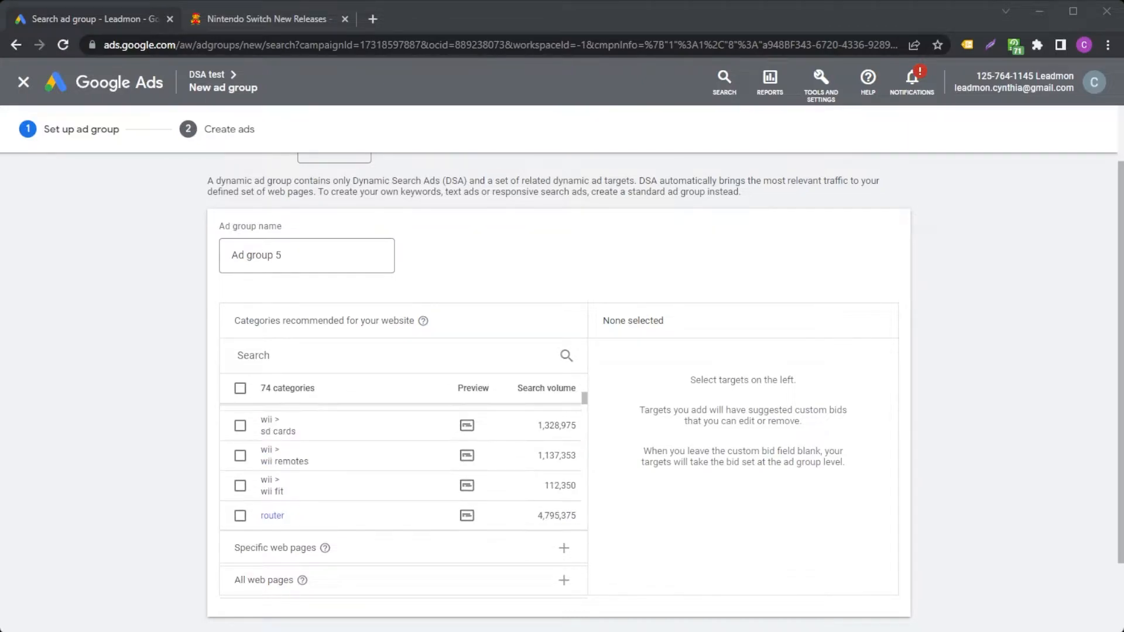
scroll(403, 469, "down", 1)
scroll(404, 468, "down", 1)
scroll(404, 469, "up", 1)
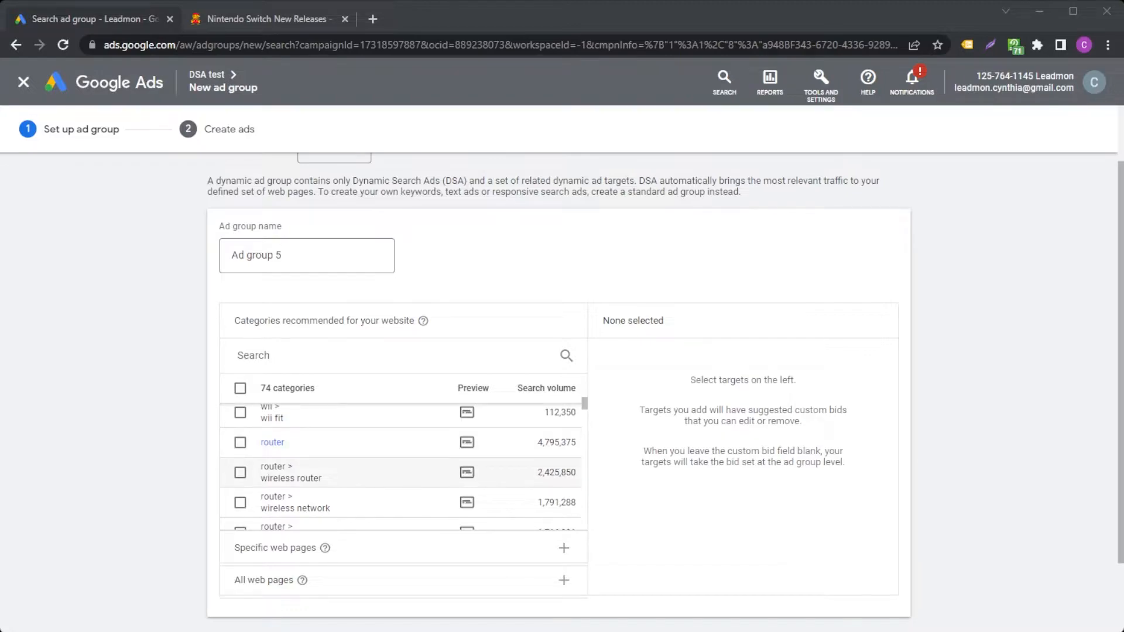
Preview the example ads for the wireless router and mario categories, including the search that triggers the mario ad
mouse_move(467, 472)
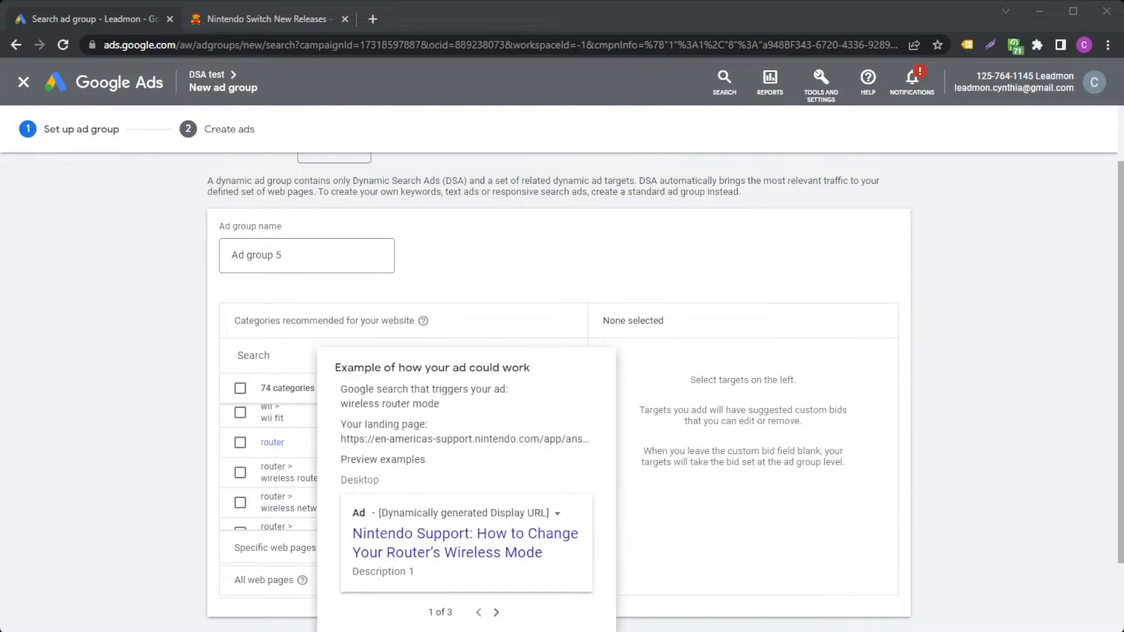
mouse_move(473, 389)
scroll(401, 443, "up", 5)
mouse_move(468, 426)
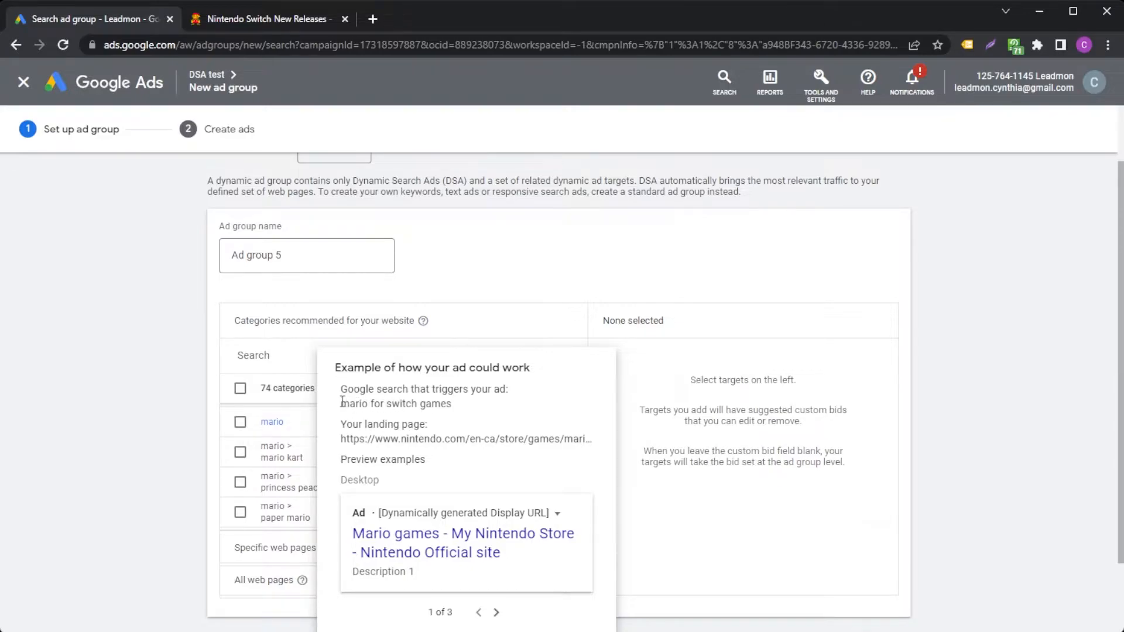
left_click_drag(342, 404, 455, 405)
left_click(455, 405)
Open the example landing page from the mario ad preview, look over its games, and close it
triple_click(435, 440)
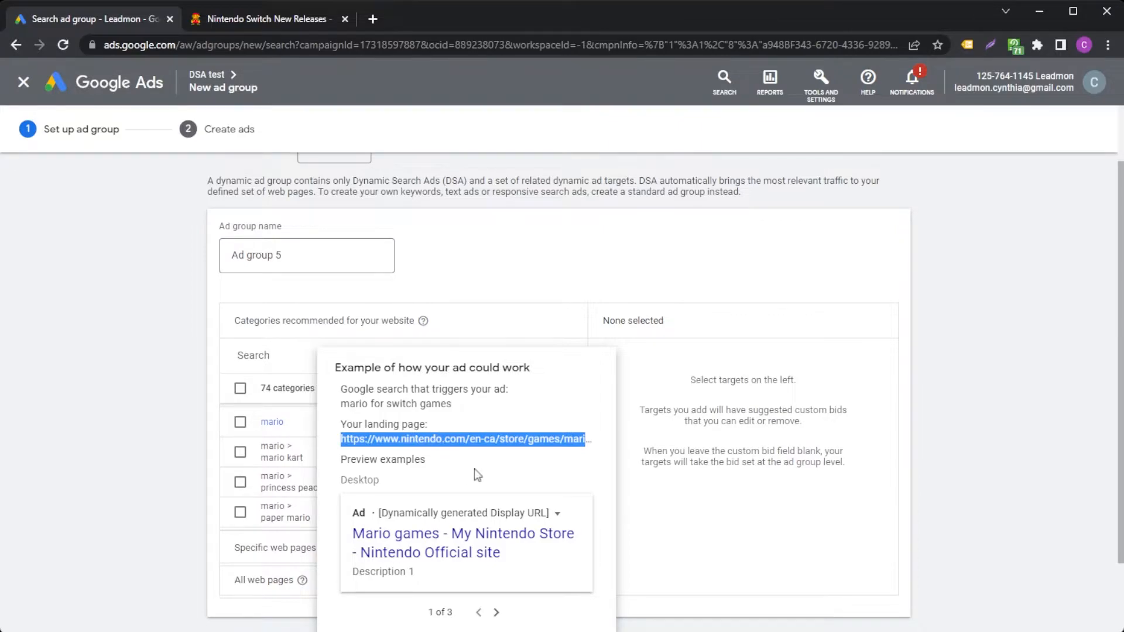
left_click(477, 439)
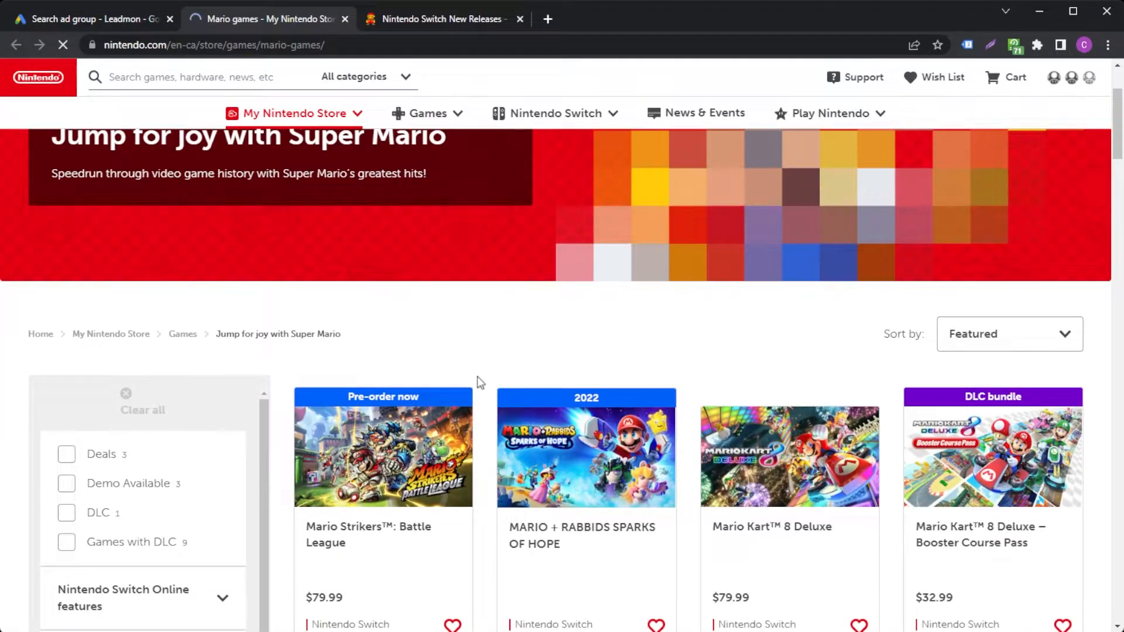
scroll(477, 376, "down", 6)
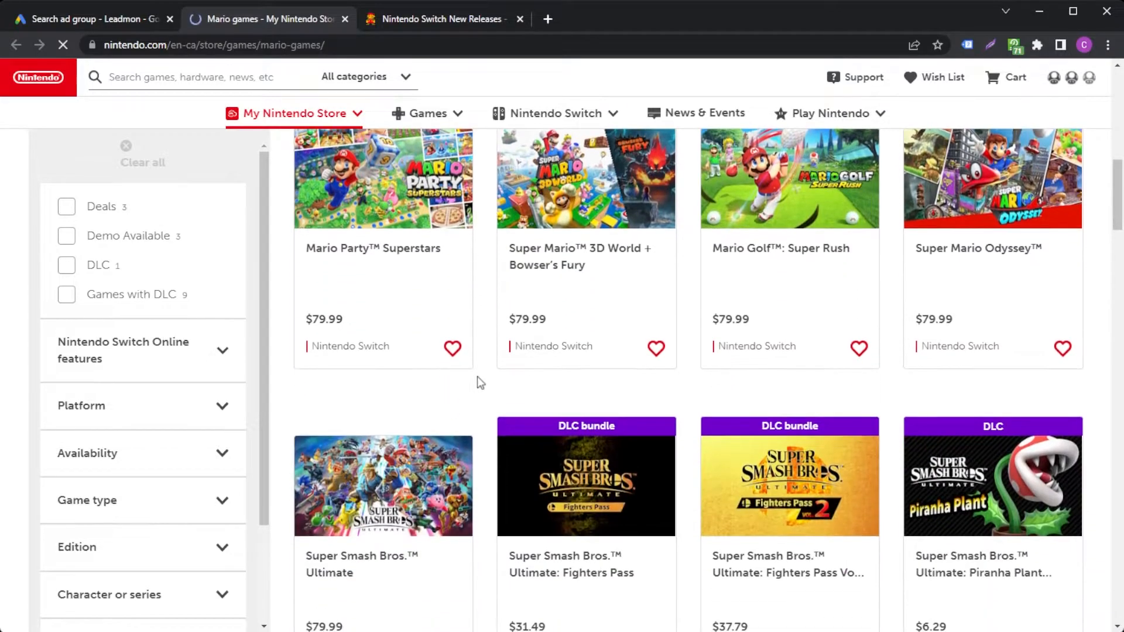
key("ctrl+w")
Add the mario category to the dynamic ad targets and check the list of selected targets
left_click(240, 423)
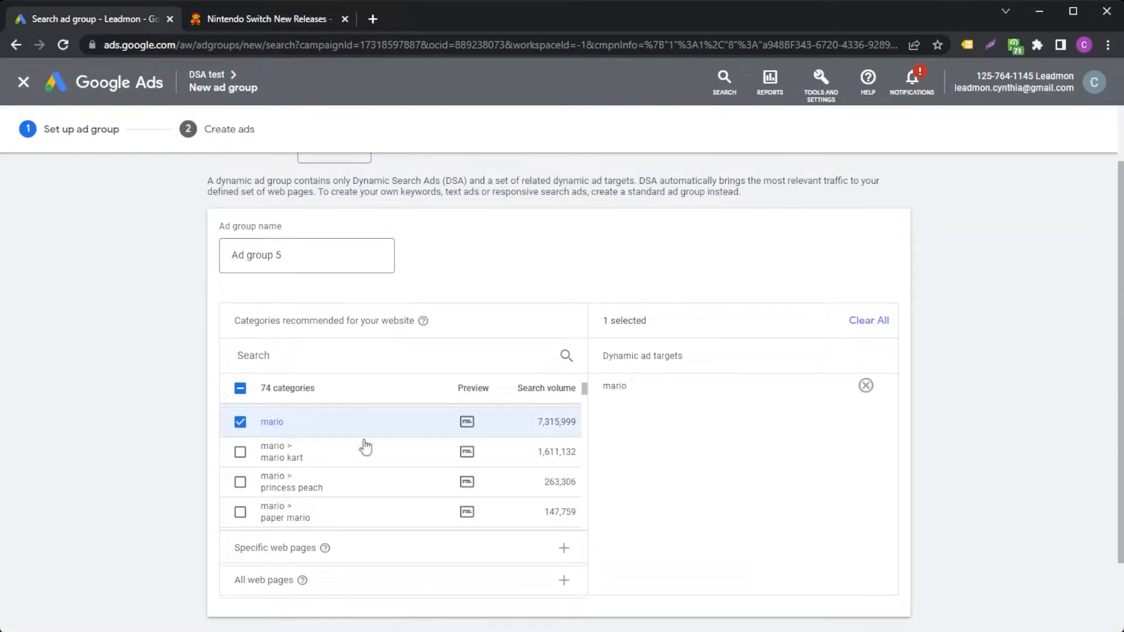
left_click_drag(640, 394, 613, 356)
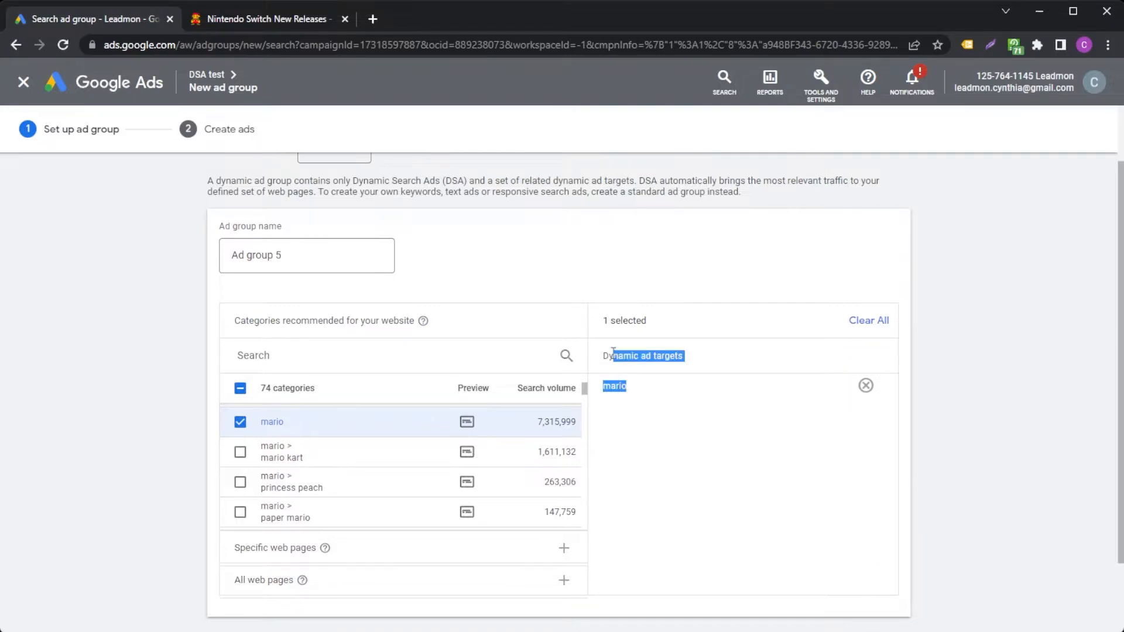
left_click(632, 435)
scroll(456, 403, "down", 1)
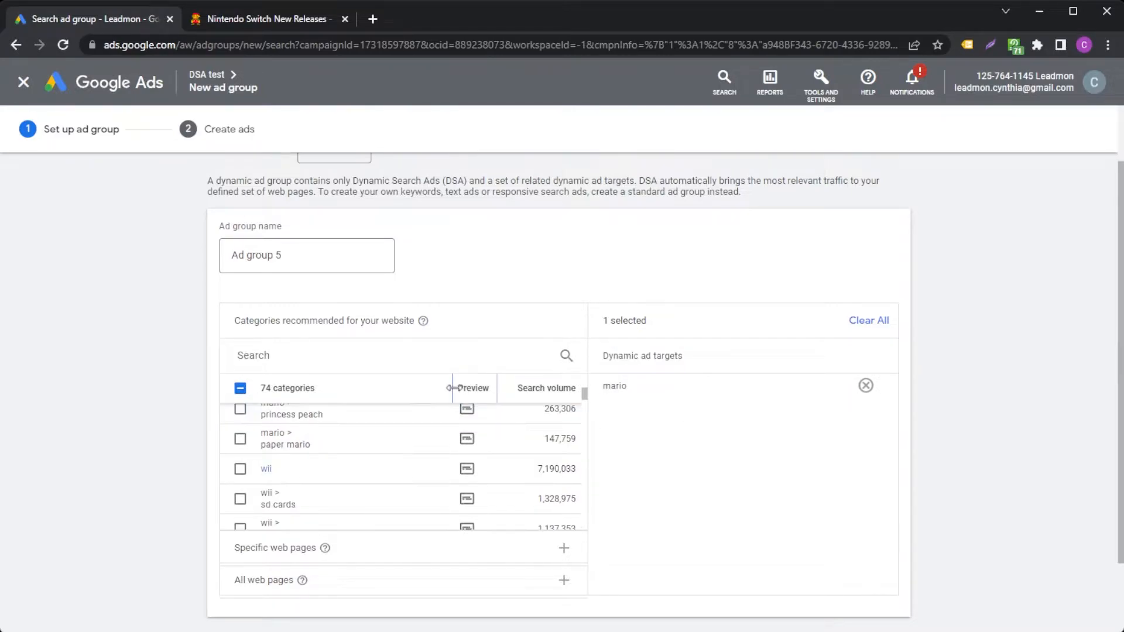
left_click(459, 547)
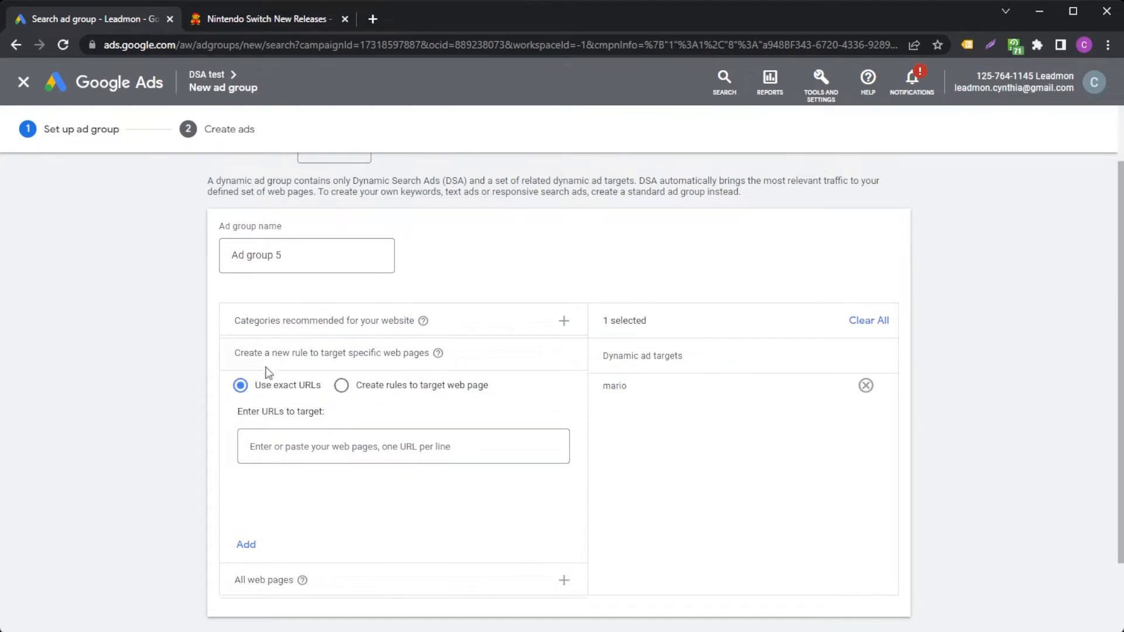
left_click(363, 448)
type("https://www.nintendo.com/store/games/new-releases/")
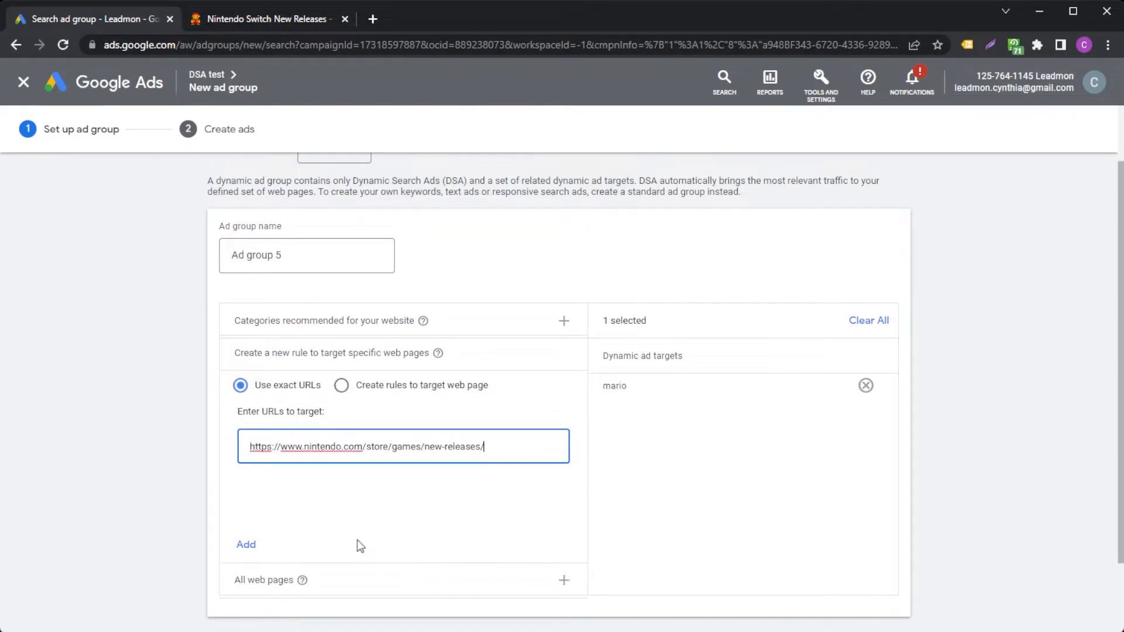
left_click(246, 546)
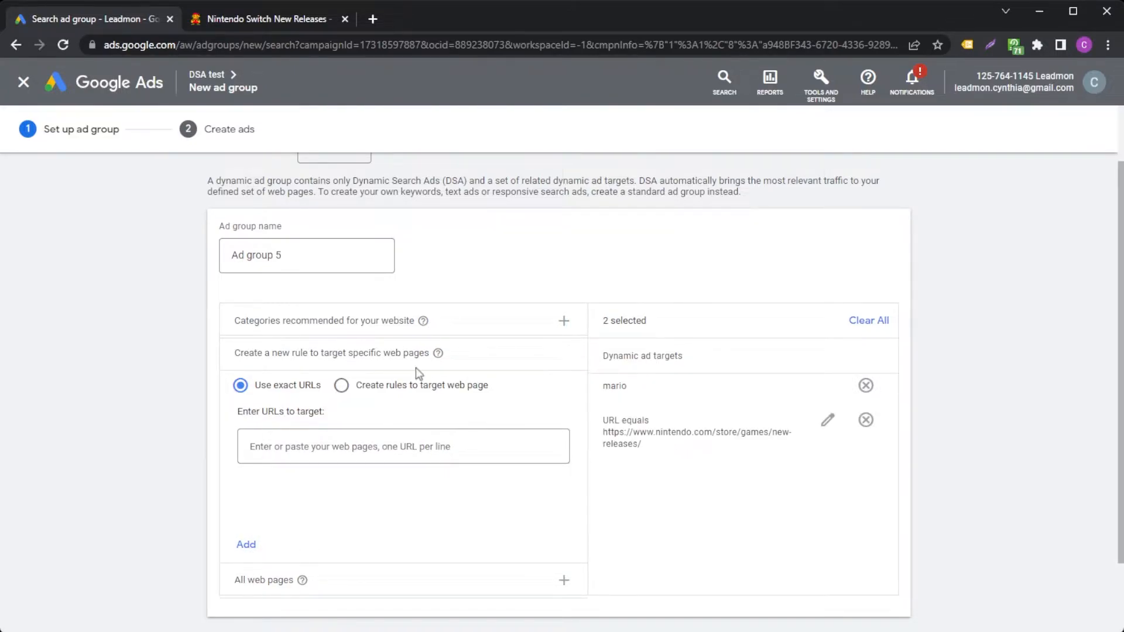
Switch the specific web page targeting to rule creation and open the choices for the rule's condition type
left_click(341, 387)
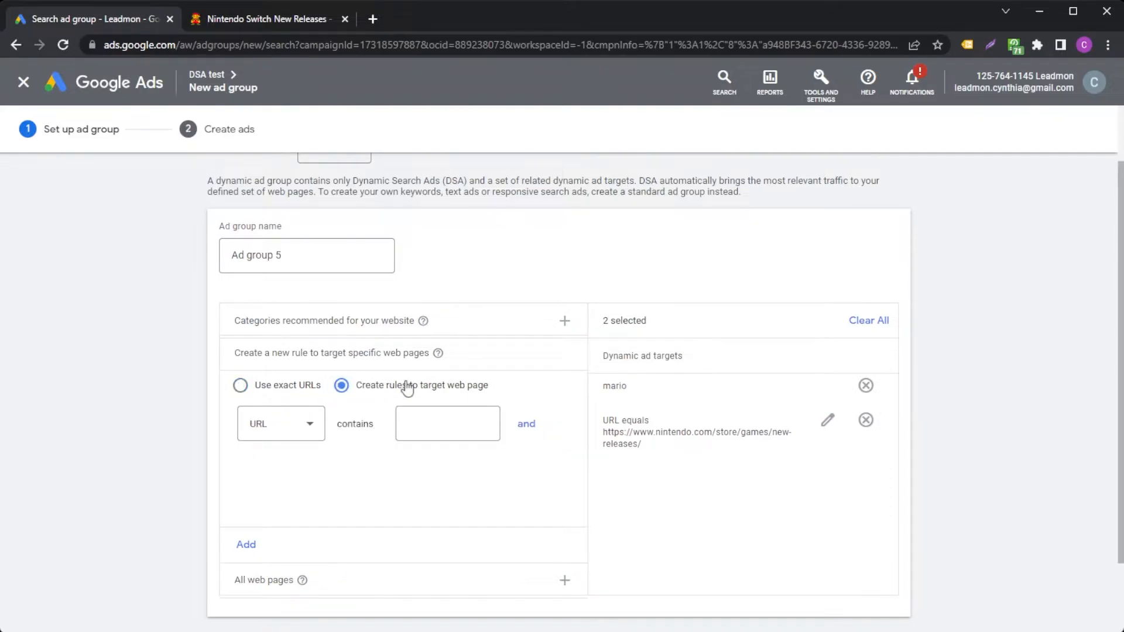
left_click_drag(339, 424, 363, 427)
left_click(353, 426)
left_click(306, 430)
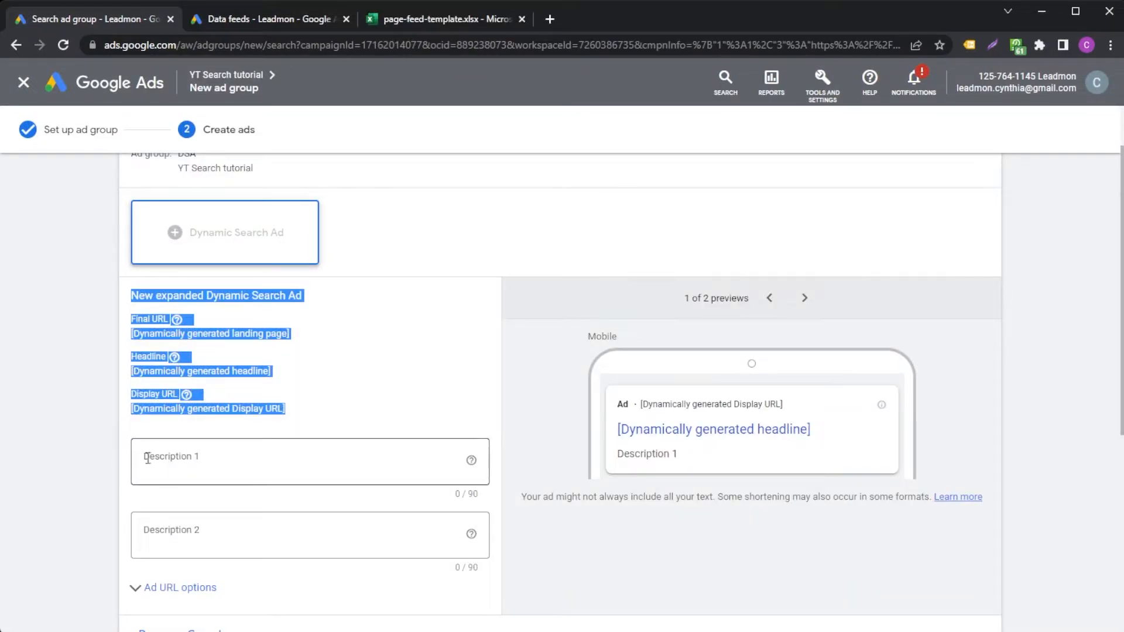
Create the first Dynamic Search Ad with the text Description 1 as its first description
left_click(86, 443)
left_click(217, 465)
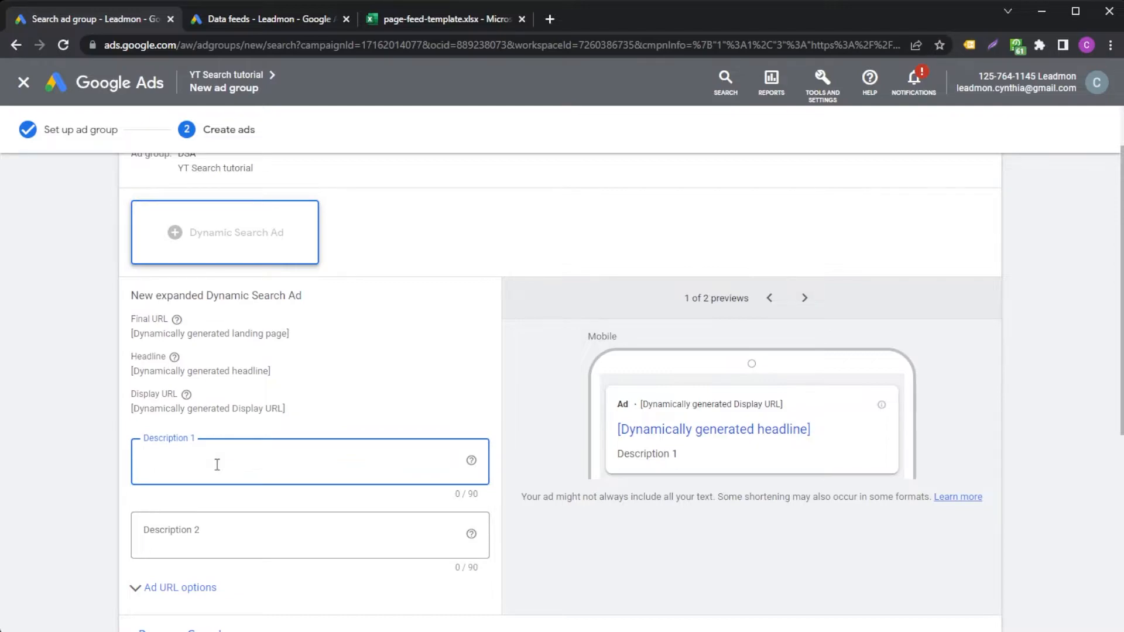
scroll(91, 457, "down", 1)
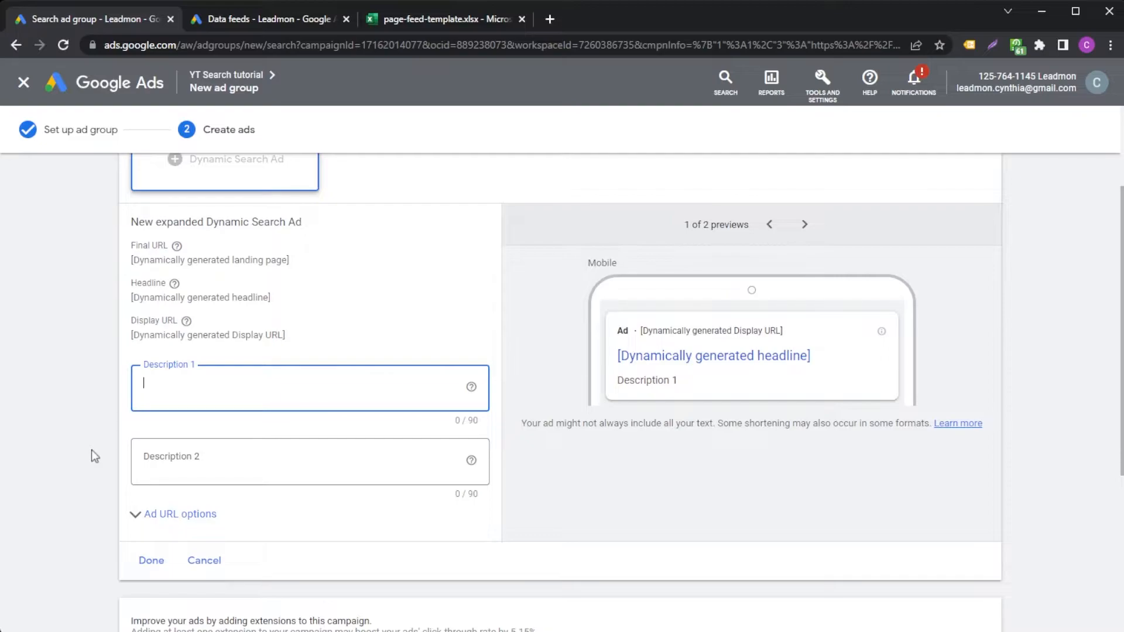
scroll(91, 449, "down", 1)
type("Description 1")
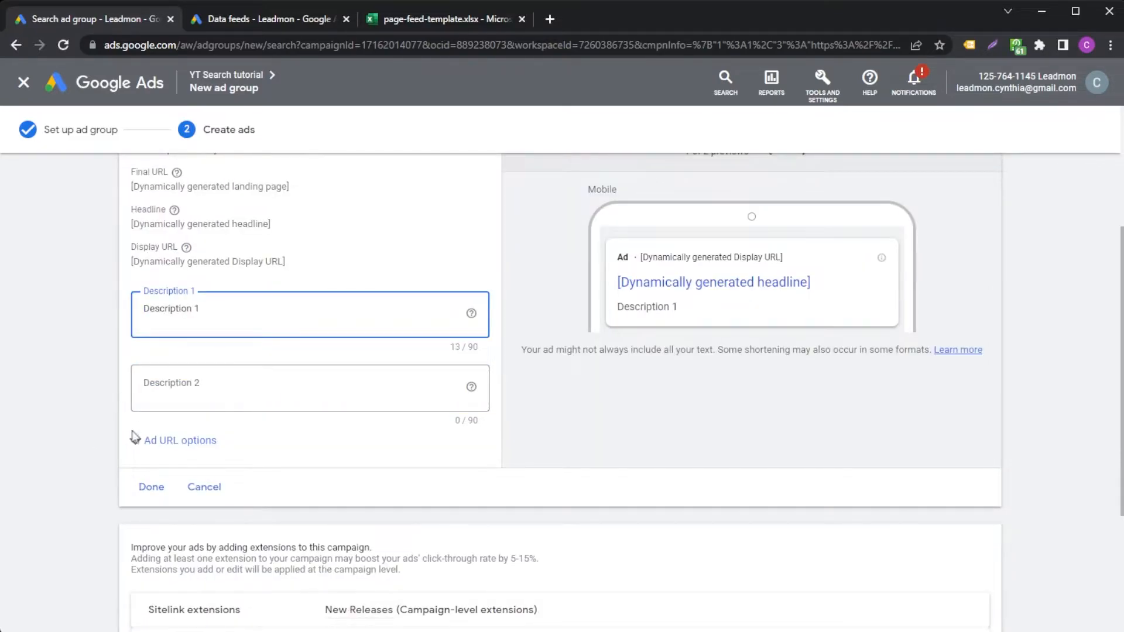
left_click(151, 487)
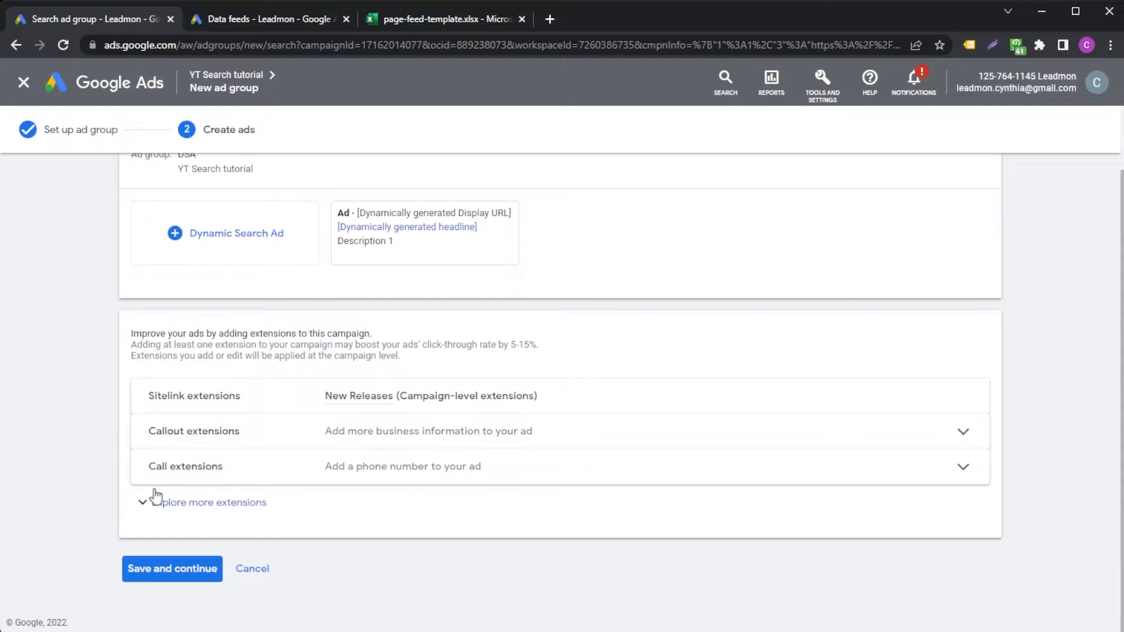
Add a second Dynamic Search Ad and enter Description 2 as its first description line
left_click(206, 239)
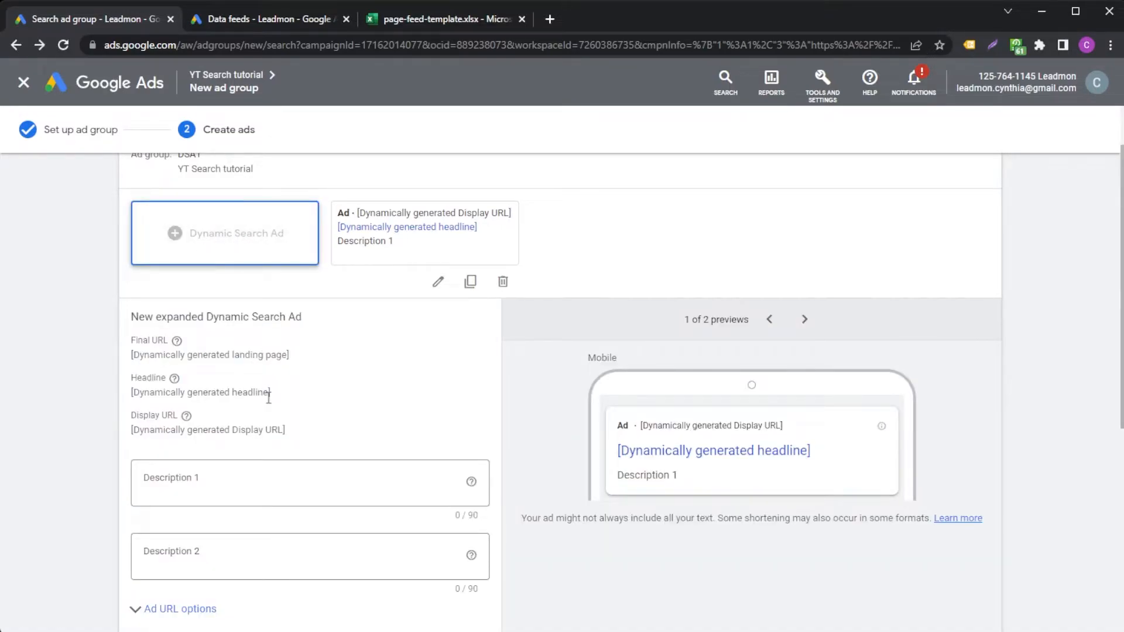
left_click(258, 479)
type("Description 2")
scroll(62, 398, "down", 1)
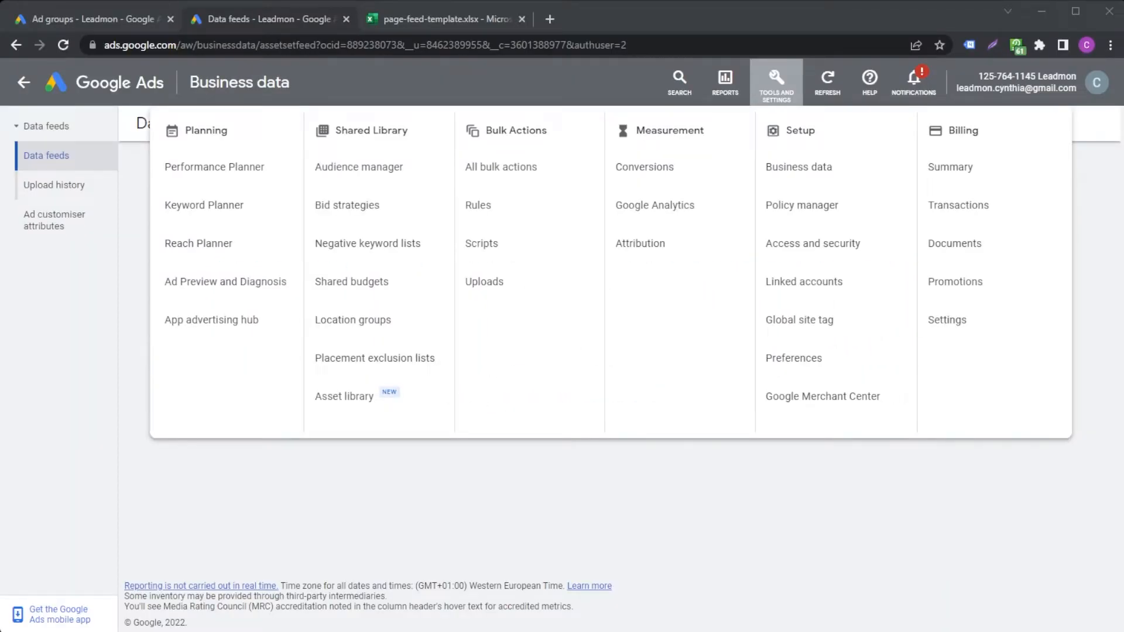
Go to the account's business data feeds, look over the available feed types, and start a new page feed upload
left_click(808, 166)
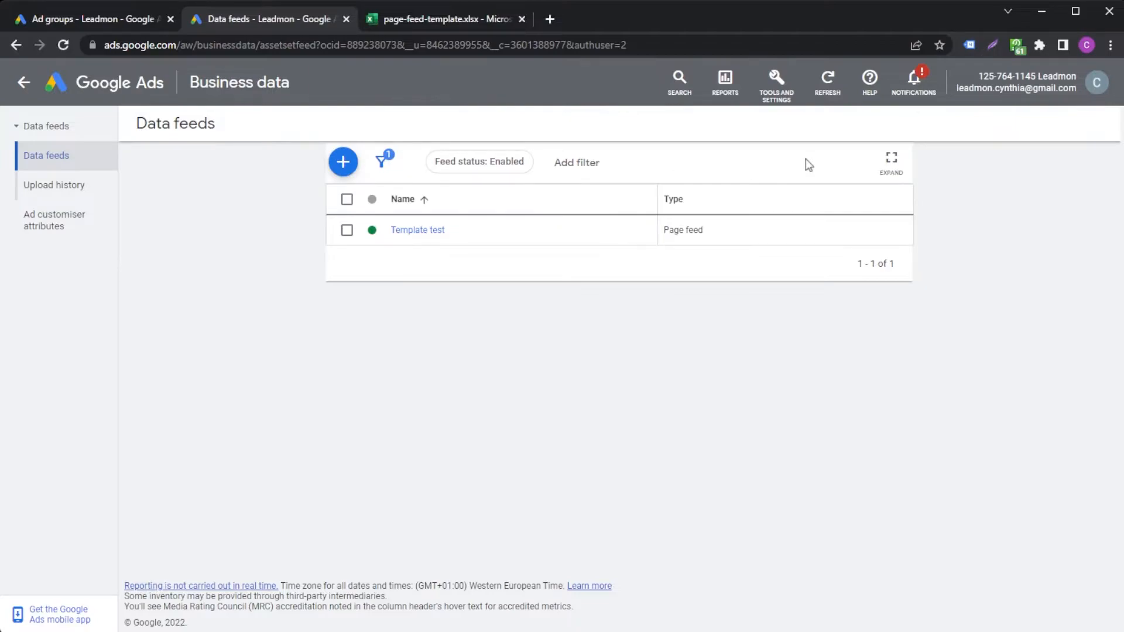
left_click(343, 162)
mouse_move(370, 297)
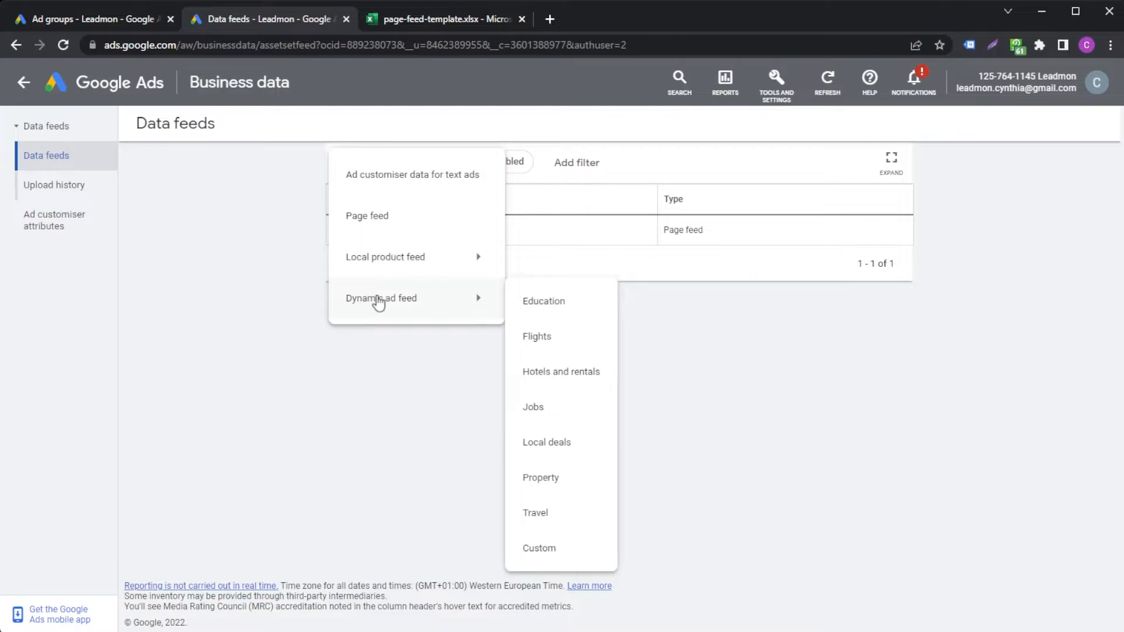
mouse_move(396, 261)
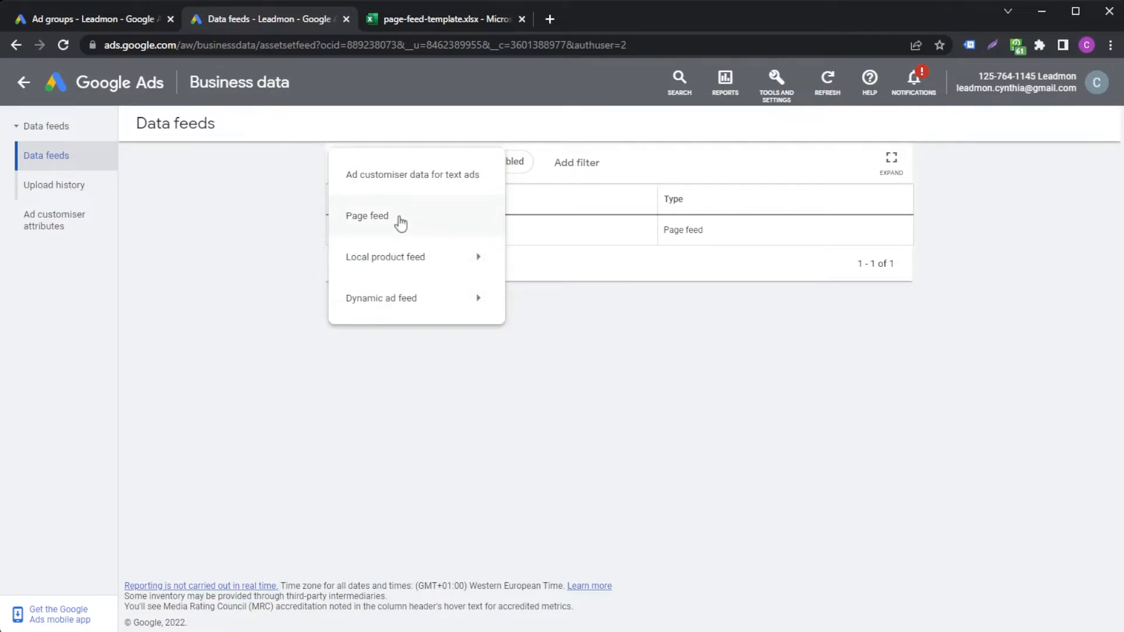
left_click(400, 218)
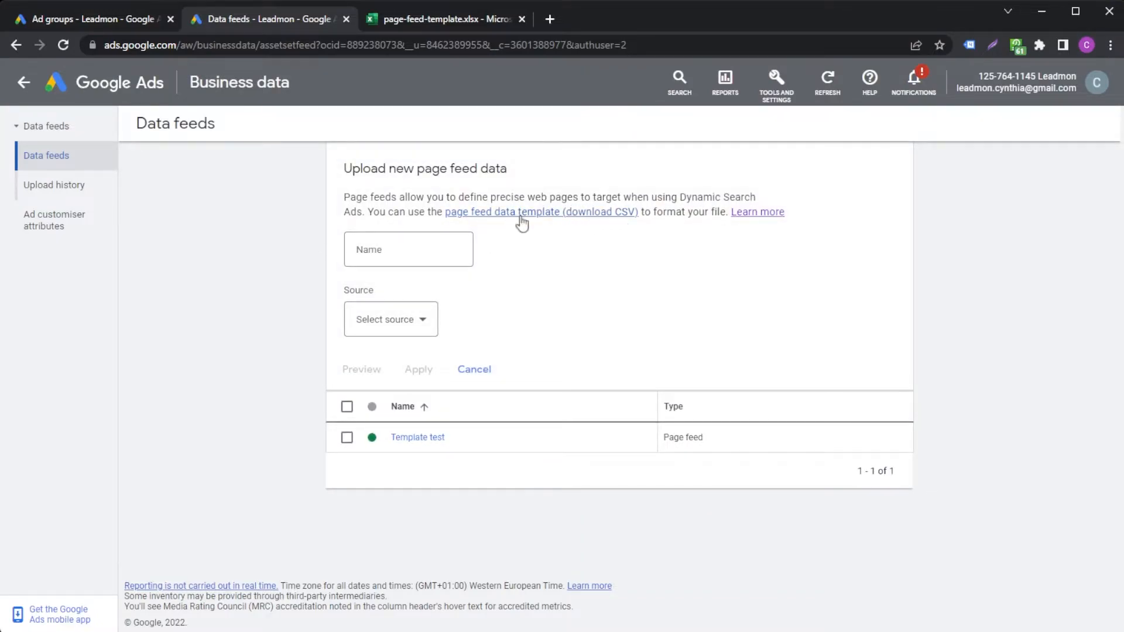
Highlight the page feed data template link, switch to the page-feed-template workbook in Excel, and enter SA in cell B9
left_click_drag(615, 220, 472, 215)
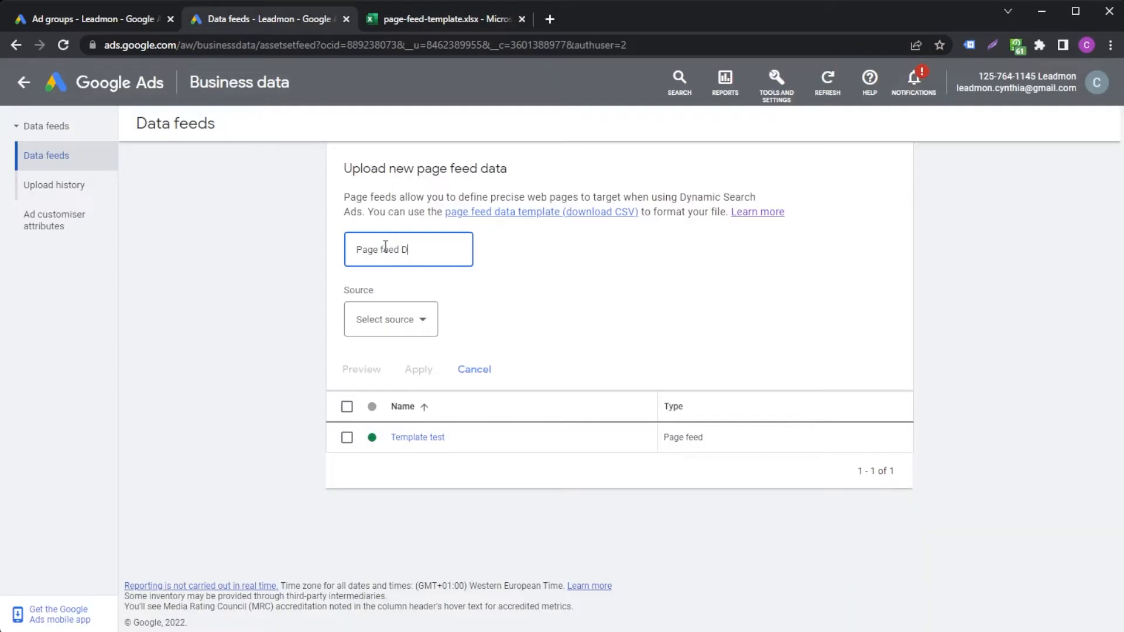
type("SA")
left_click(408, 333)
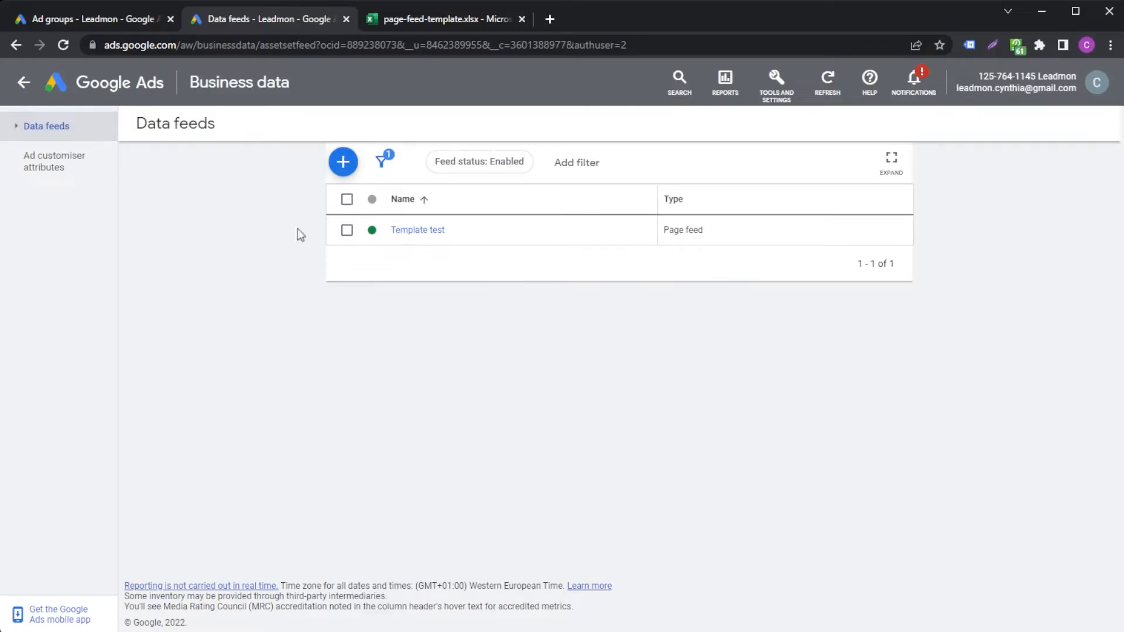
Open the Template test page feed in Google Ads to view its page URLs and custom labels
left_click(415, 231)
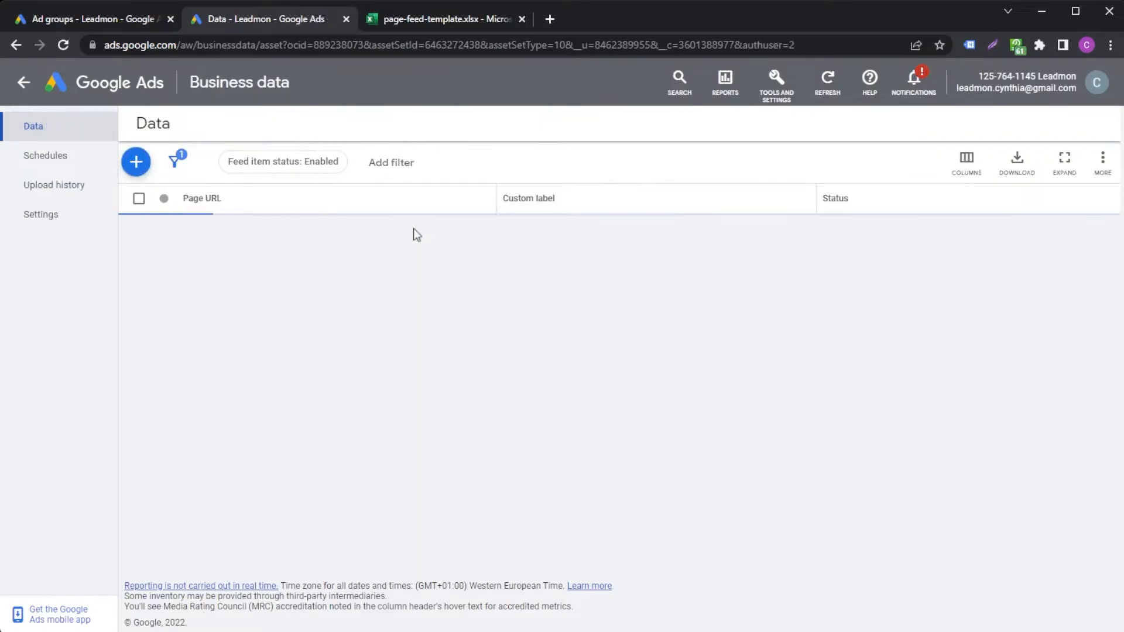